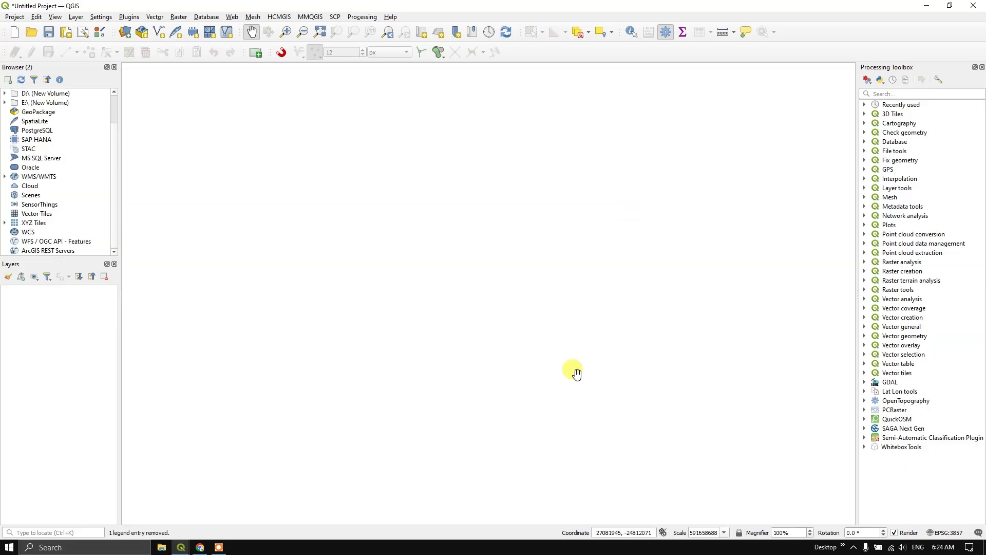
Add the Google Satellite basemap from the XYZ Tiles connections to the map.
left_click(5, 224)
scroll(62, 220, "down", 3)
left_click(61, 222)
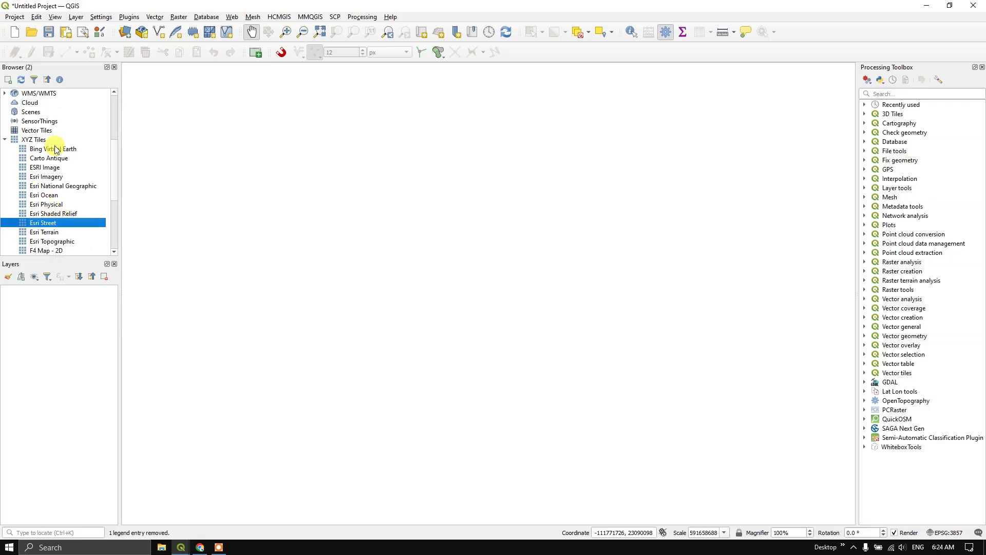
scroll(56, 204, "down", 2)
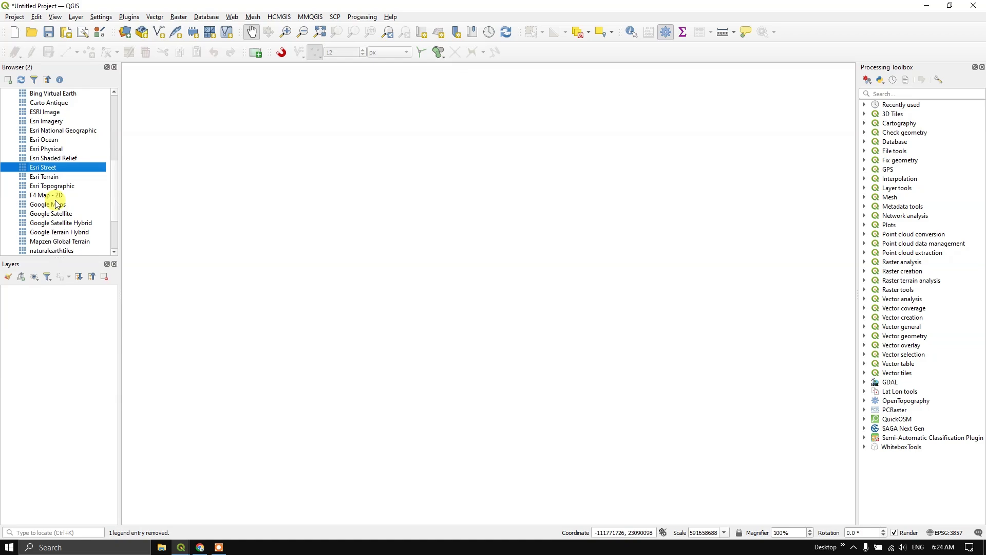
left_click(57, 214)
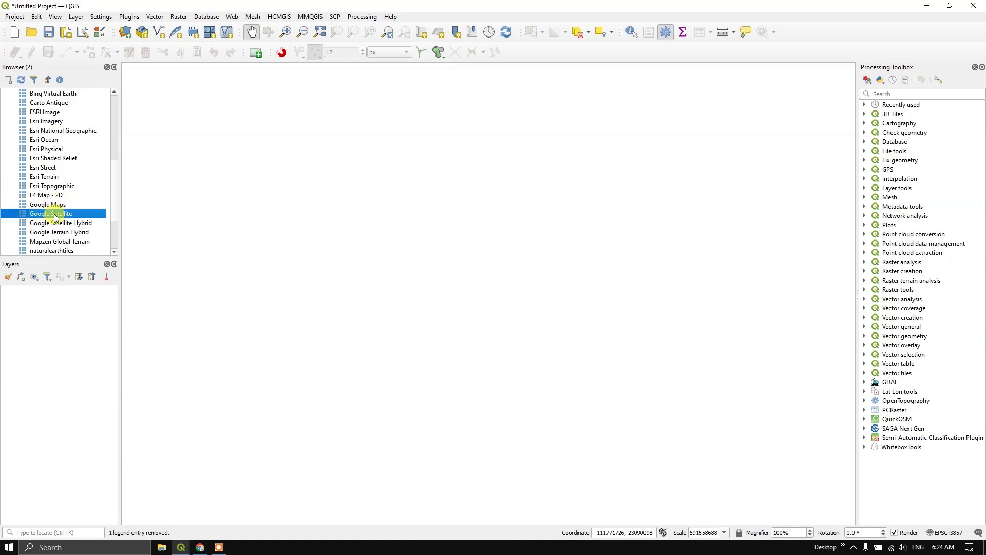
left_click_drag(54, 216, 391, 255)
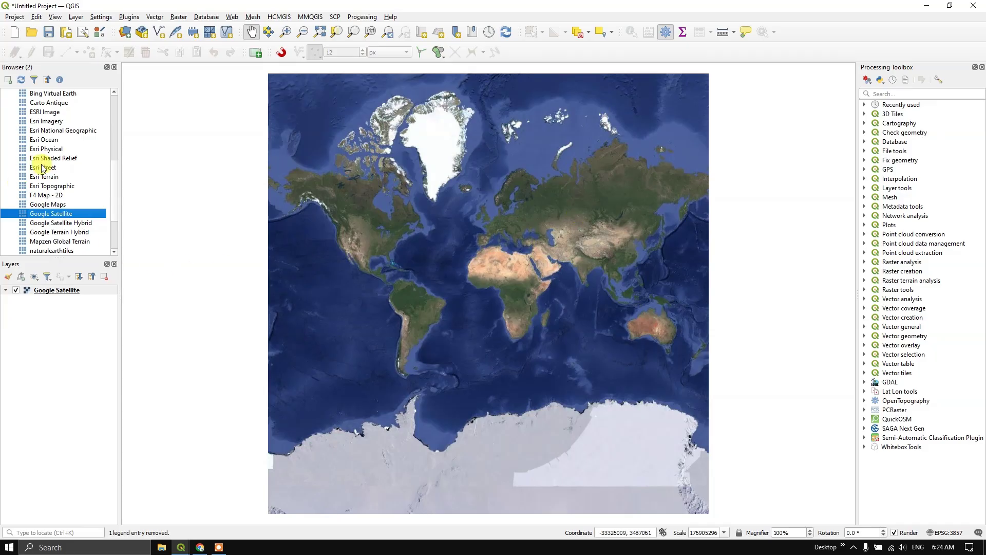
scroll(43, 168, "up", 2)
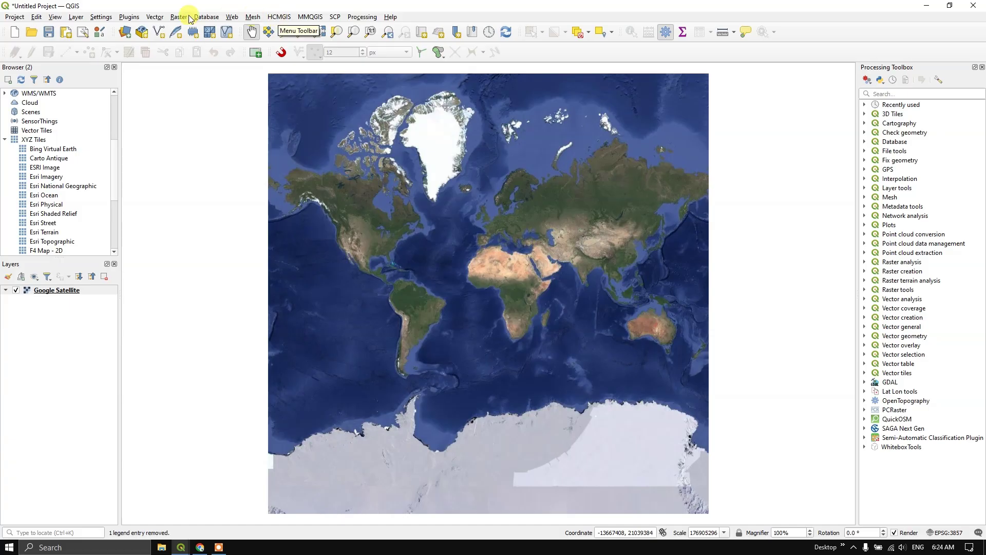
Find the HCMGIS plugin in the plugin repository, install it and close the plugin manager.
left_click(129, 18)
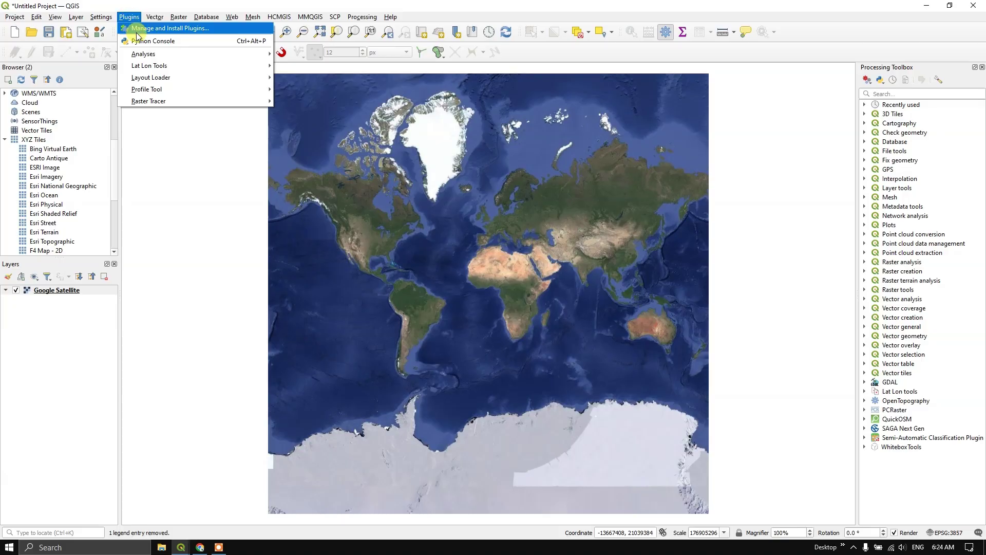
left_click(138, 31)
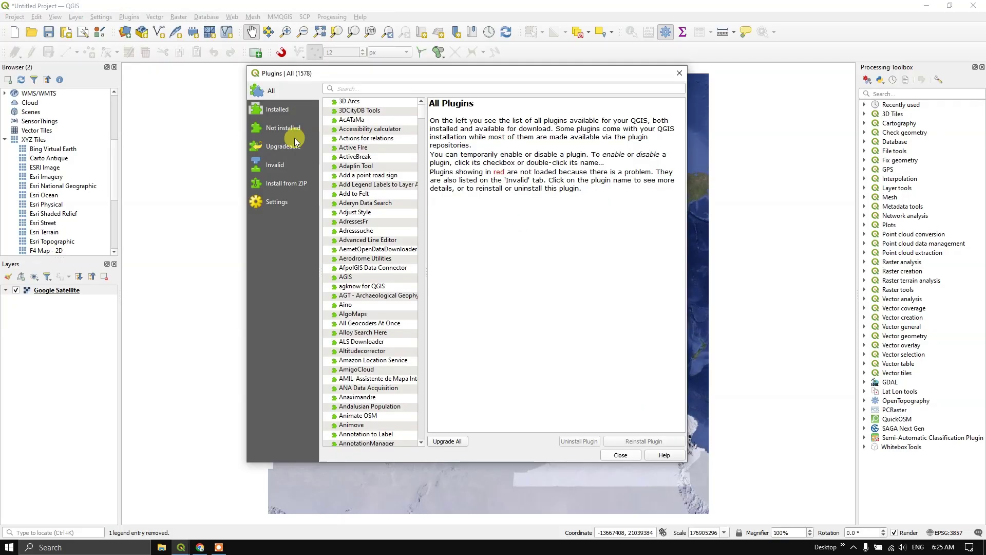
left_click(346, 90)
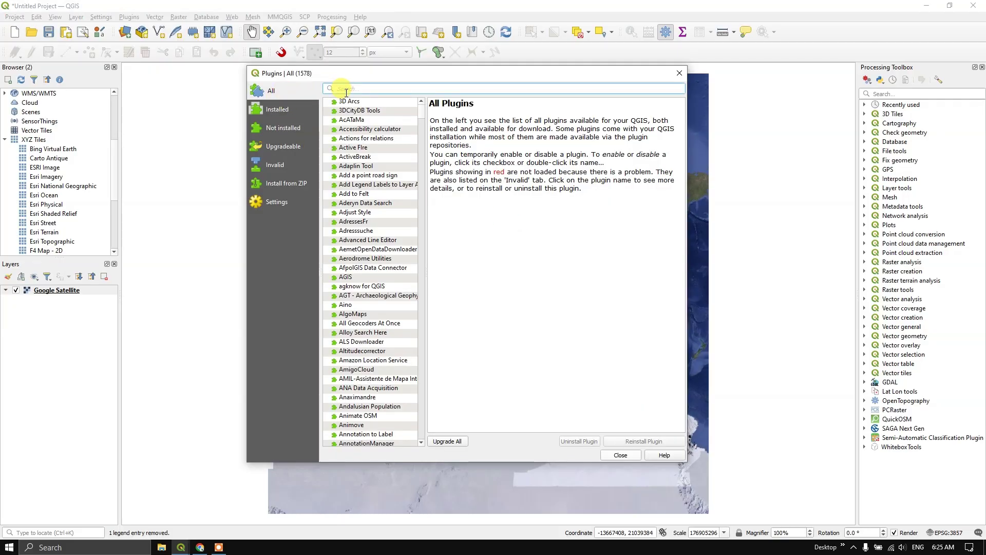
type("HCMGIS")
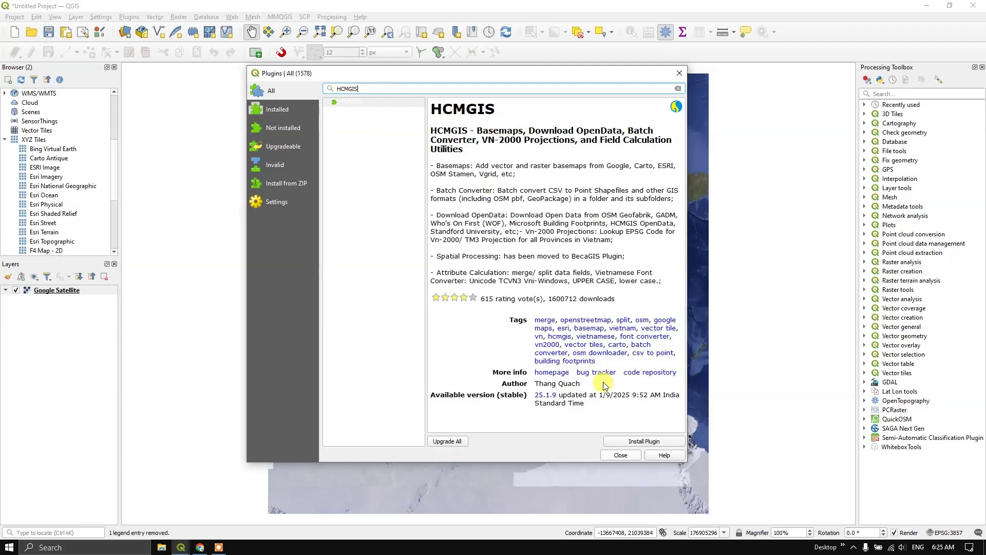
left_click(638, 442)
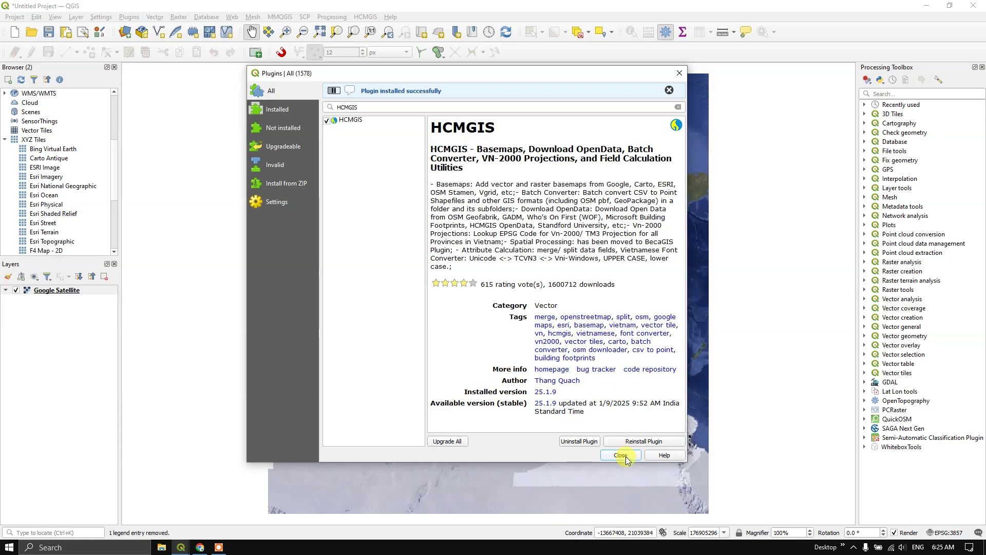
left_click(621, 455)
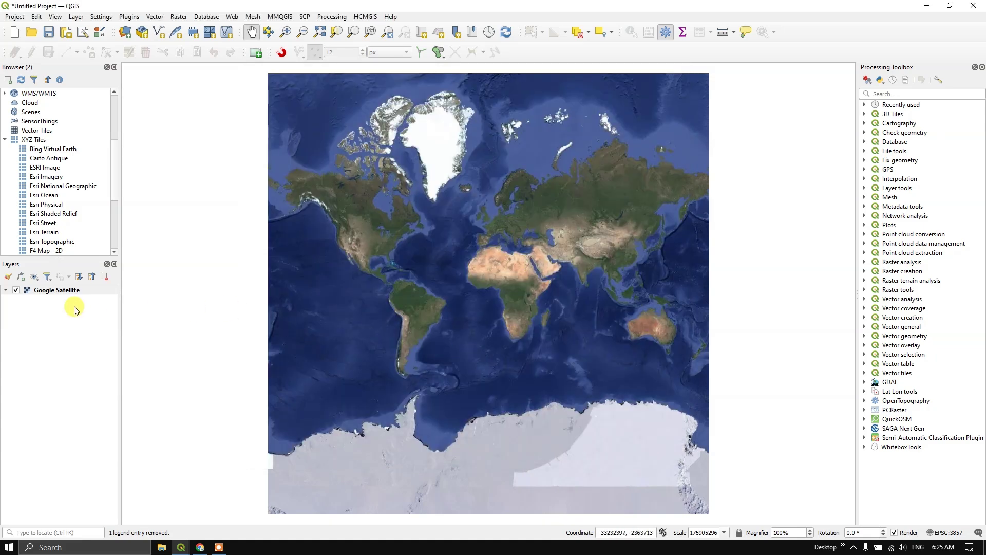
Remove the Google Satellite layer from the project.
left_click(85, 293)
right_click(85, 293)
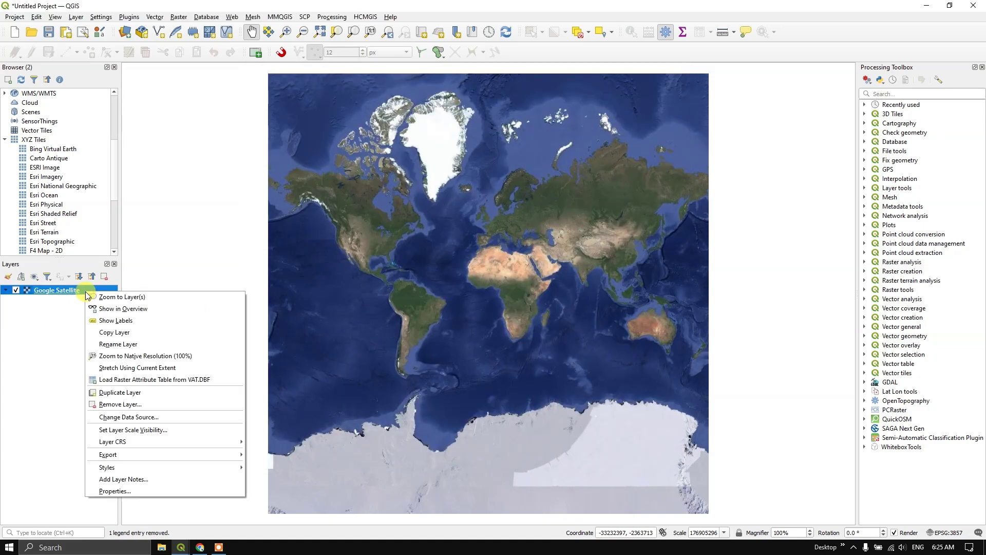
left_click(115, 405)
left_click(478, 285)
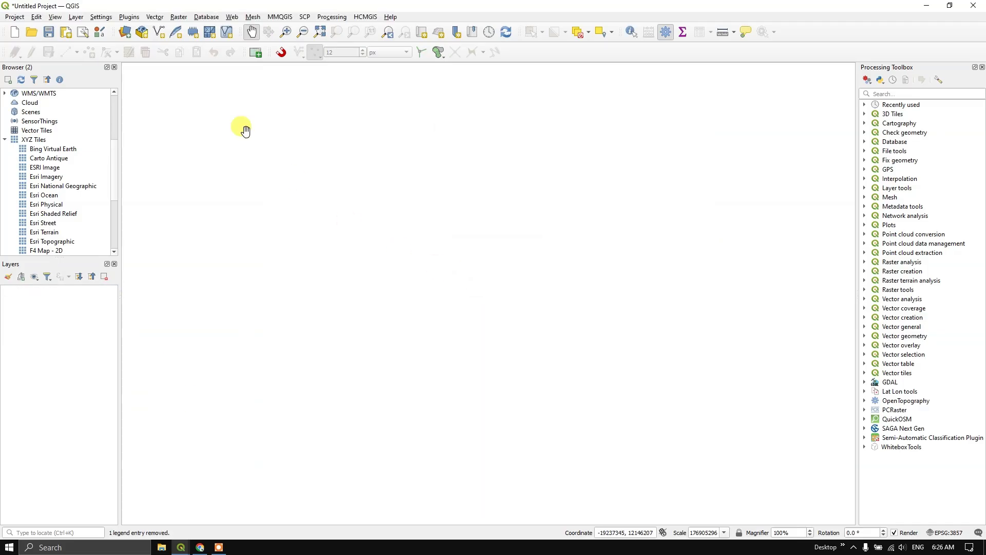
Add the Google Satellite basemap through the HCMGIS plugin and collapse the XYZ Tiles group.
left_click(363, 17)
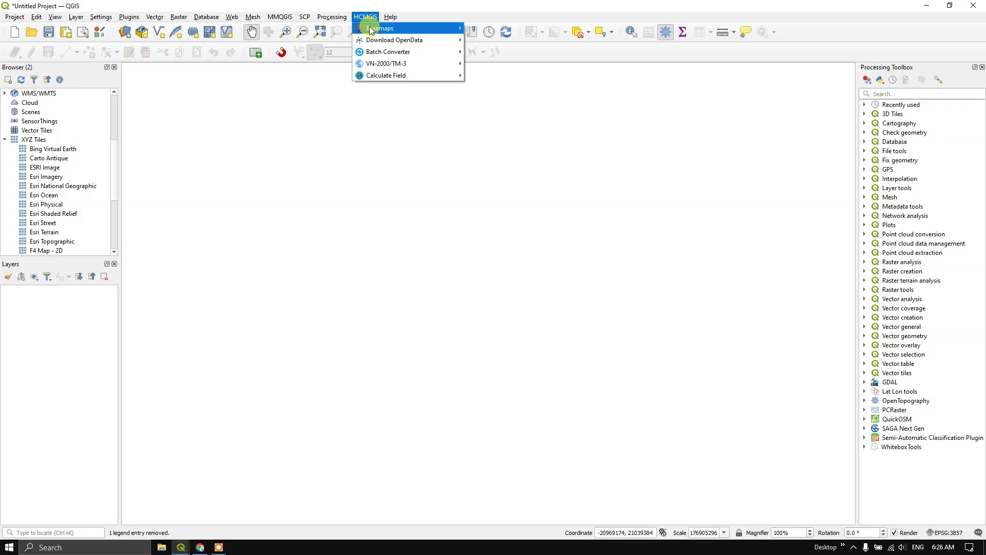
mouse_move(372, 29)
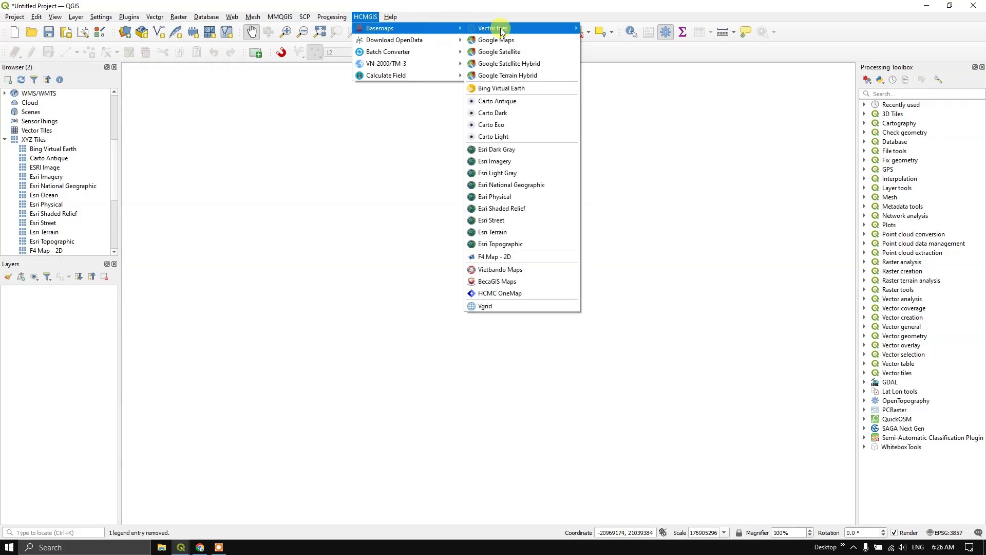
left_click(506, 55)
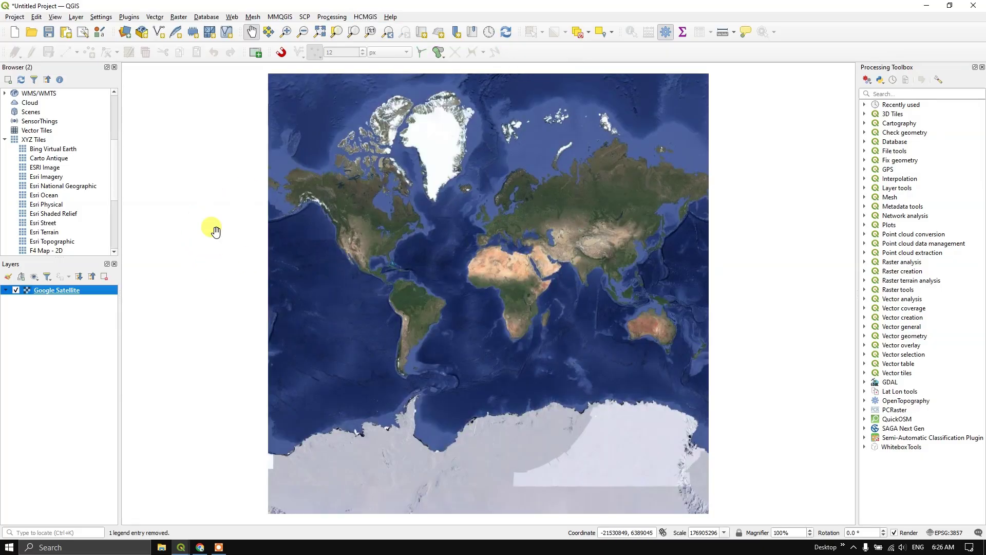
left_click(6, 141)
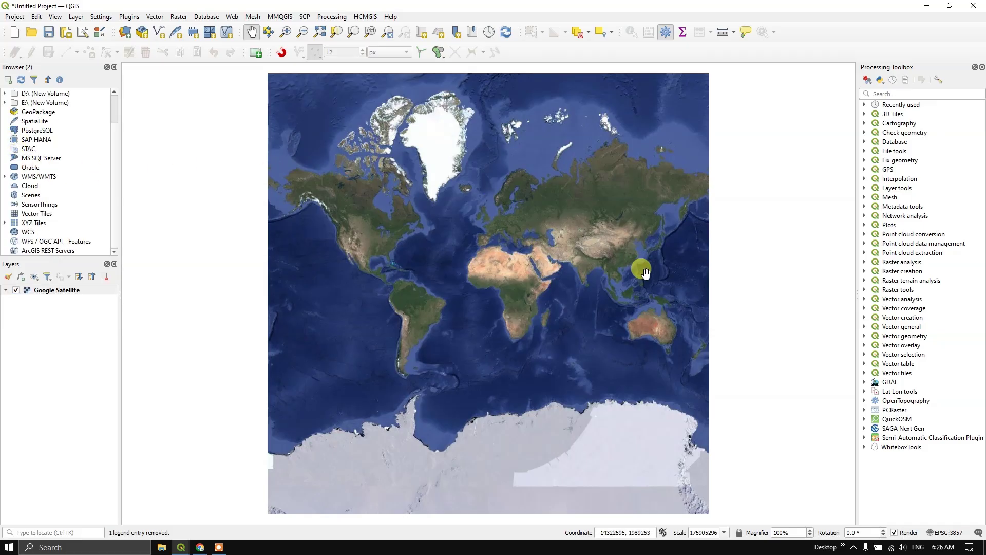
Add the Esri Street basemap through the HCMGIS plugin.
left_click(364, 17)
mouse_move(390, 28)
mouse_move(523, 27)
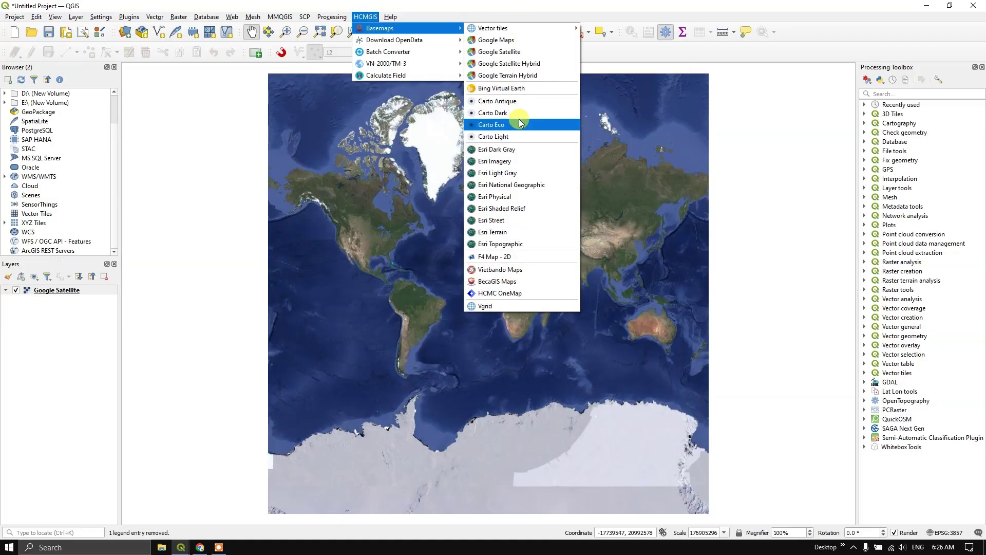
left_click(506, 222)
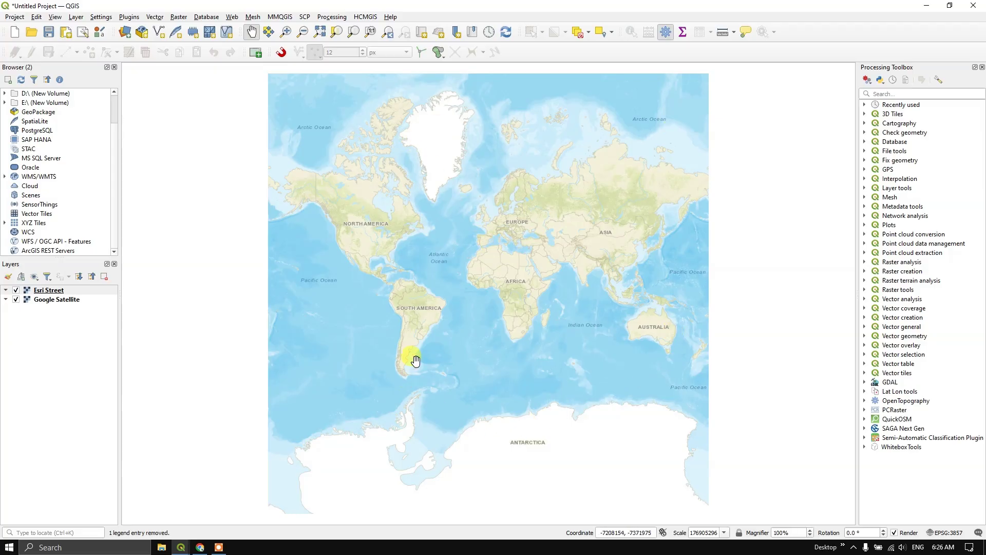
Locate Sydney, Australia on the street map and hide the Esri Street layer so the satellite imagery shows.
scroll(676, 337, "up", 2)
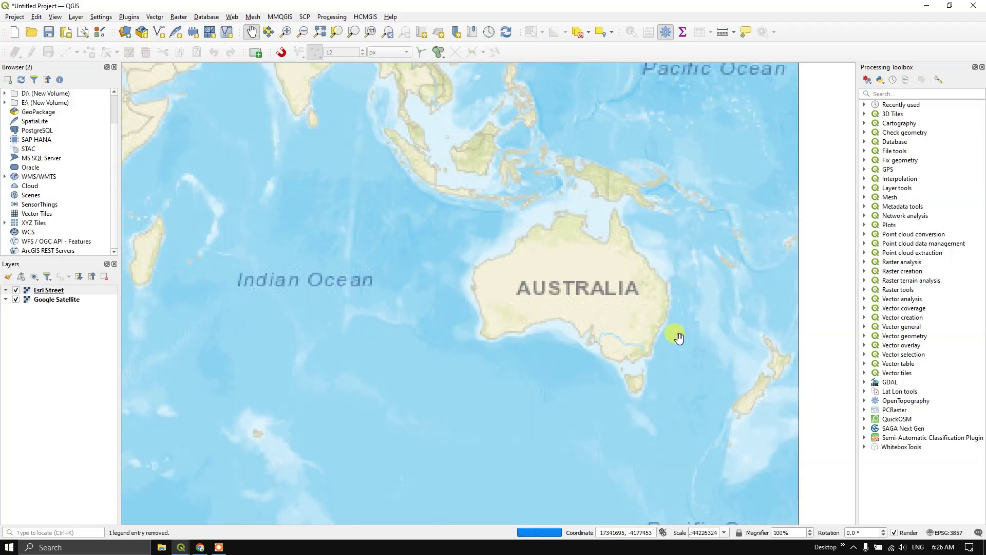
scroll(673, 336, "up", 1)
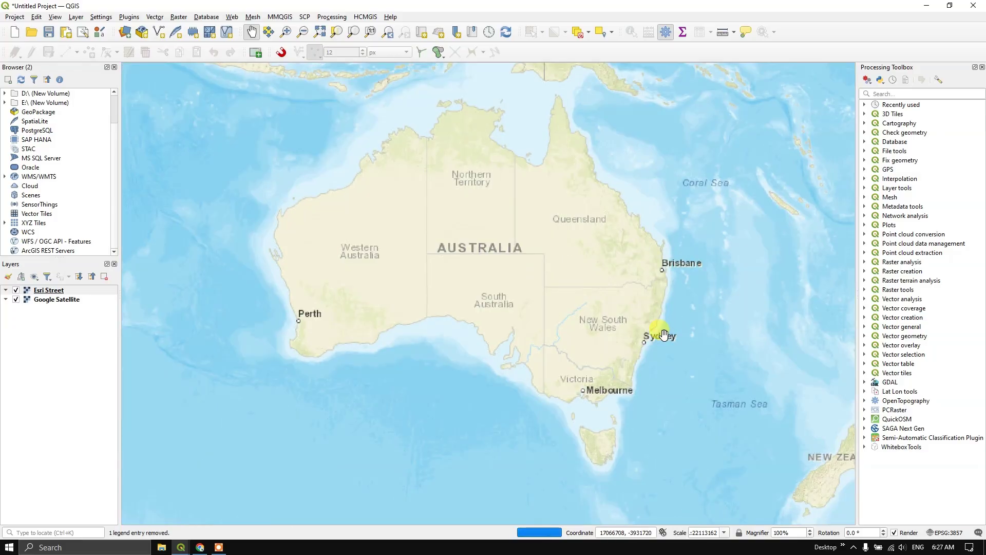
scroll(664, 335, "up", 4)
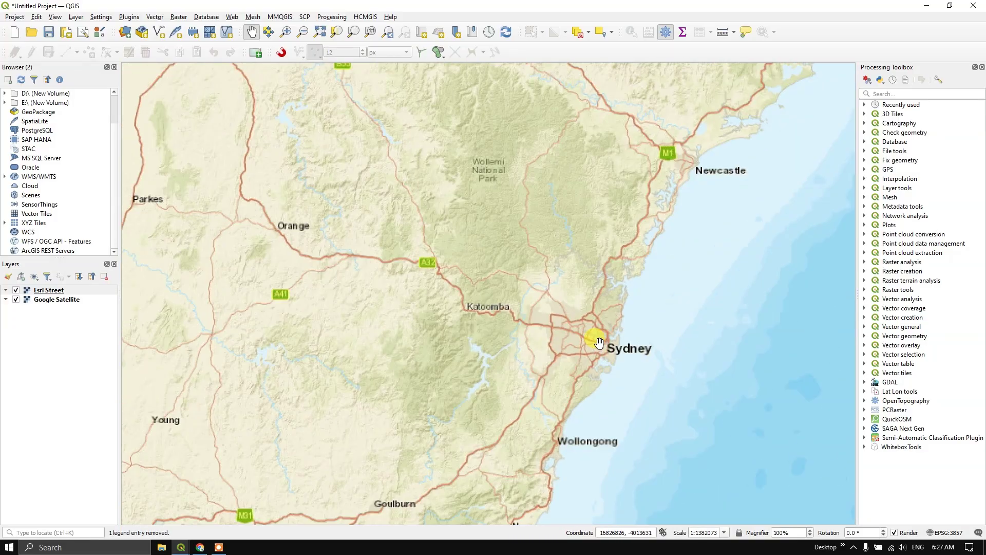
scroll(600, 354, "up", 2)
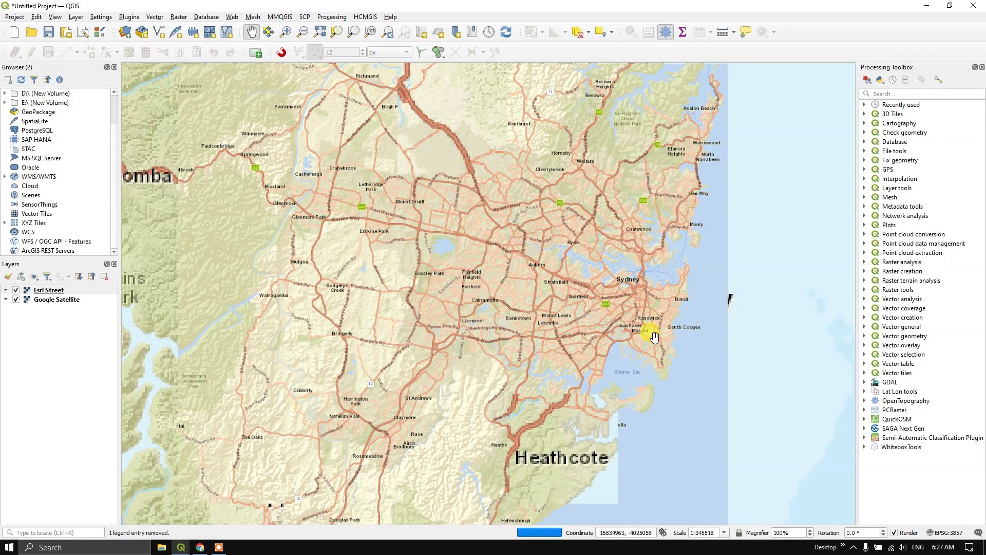
left_click(17, 291)
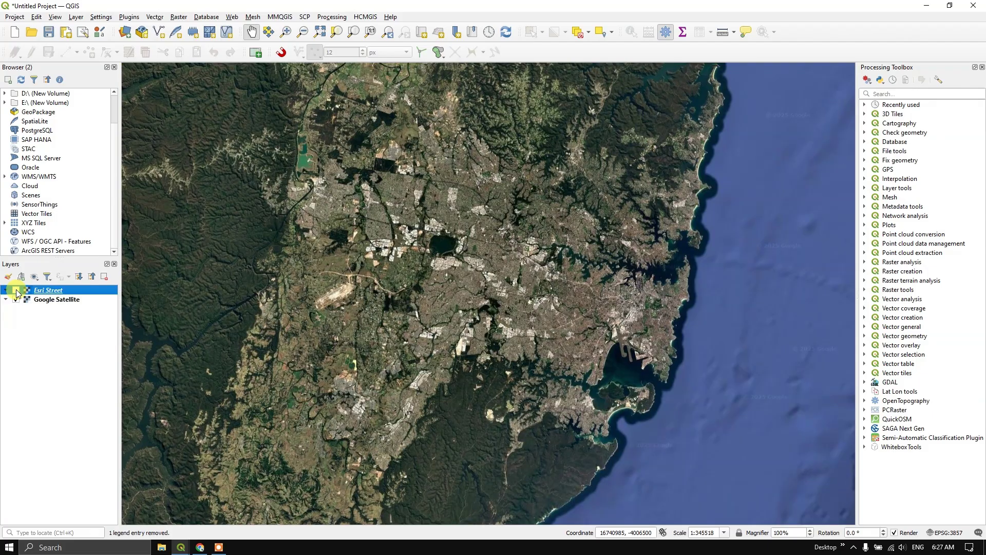
Examine the Google Satellite imagery around Sydney's airport, coast and inner suburbs at different scales.
scroll(610, 393, "up", 1)
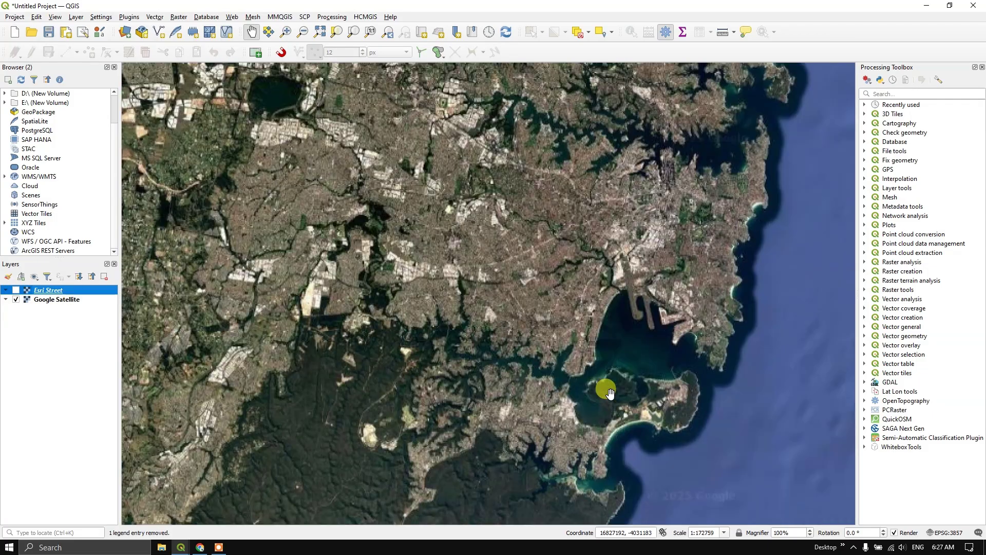
scroll(610, 393, "up", 1)
left_click_drag(606, 389, 520, 265)
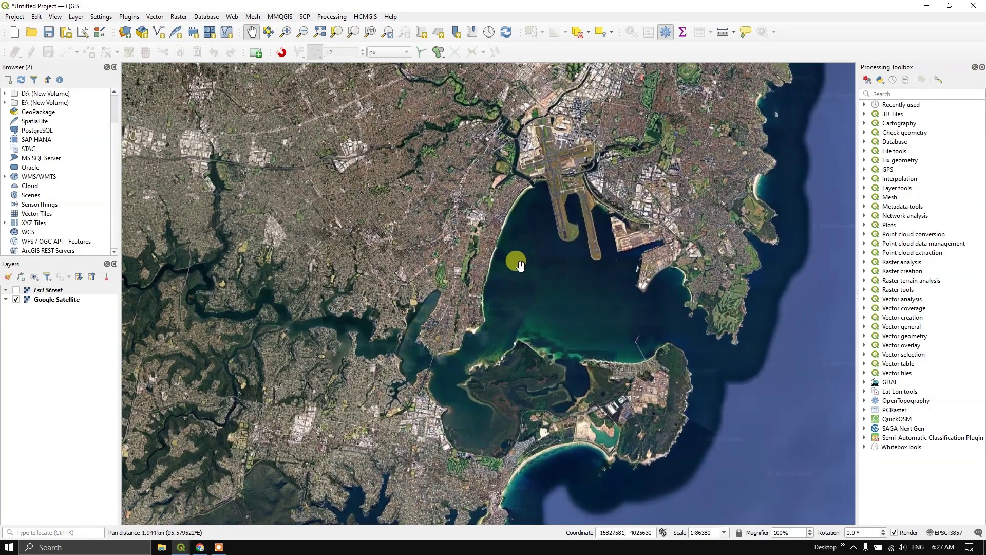
left_click_drag(642, 173, 554, 286)
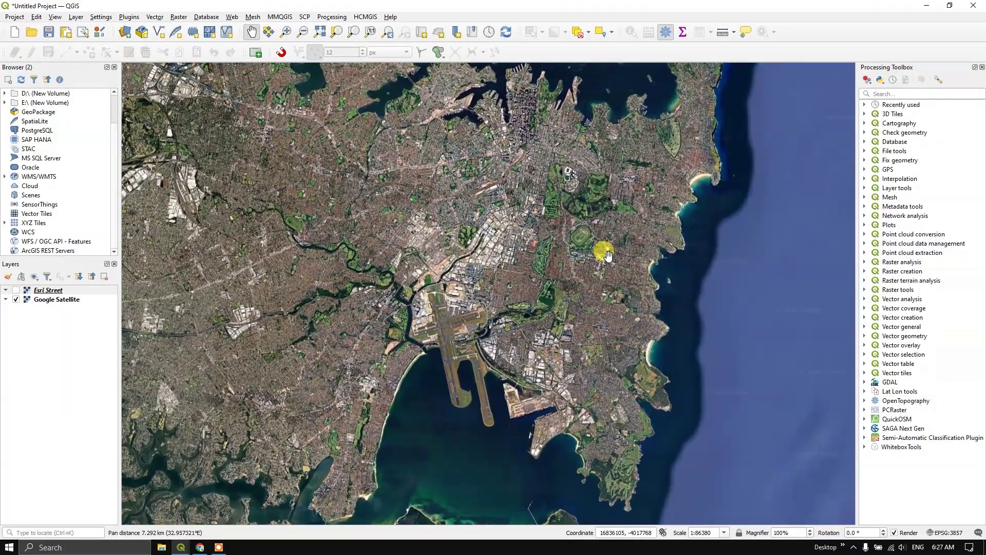
scroll(600, 255, "up", 1)
scroll(637, 208, "up", 1)
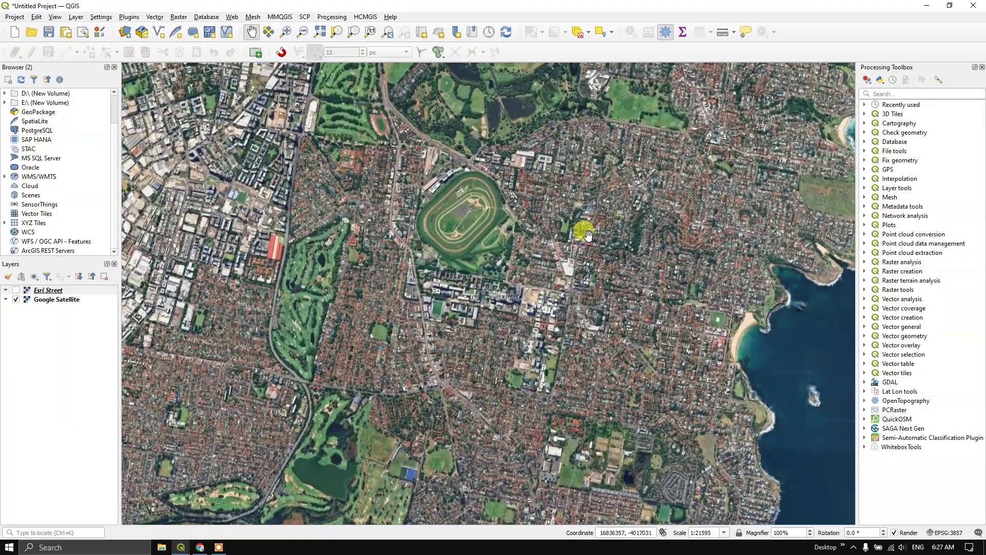
left_click_drag(371, 267, 538, 341)
scroll(370, 197, "up", 2)
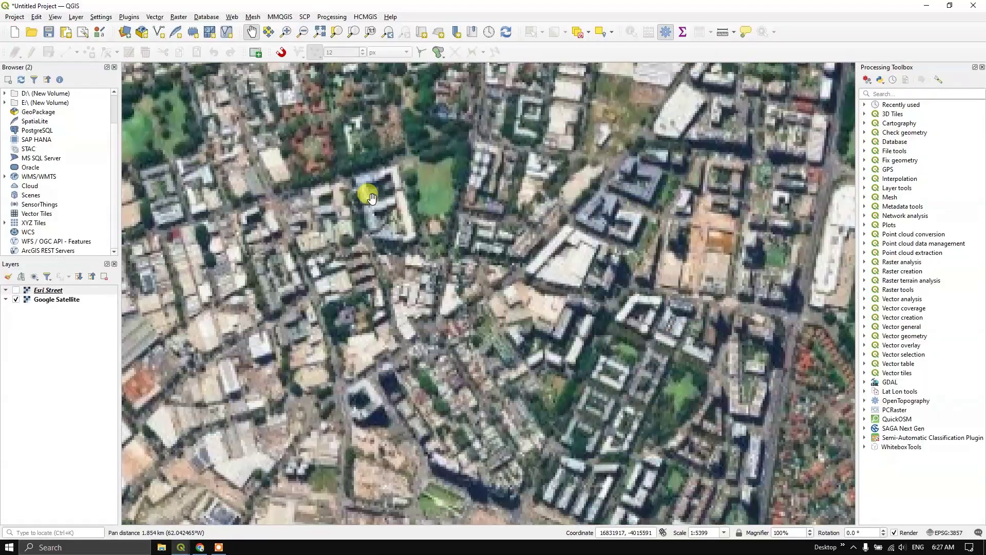
scroll(345, 345, "up", 1)
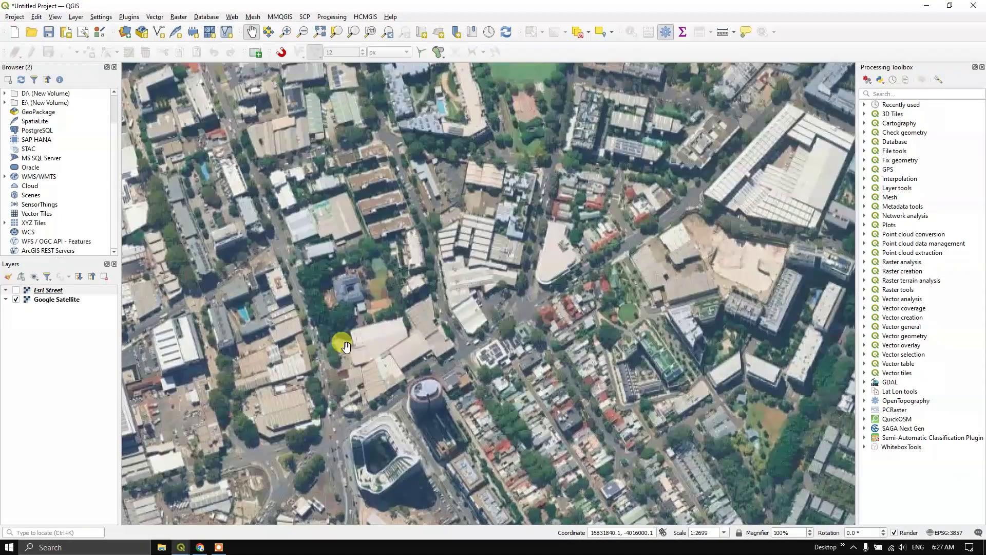
scroll(385, 226, "down", 1)
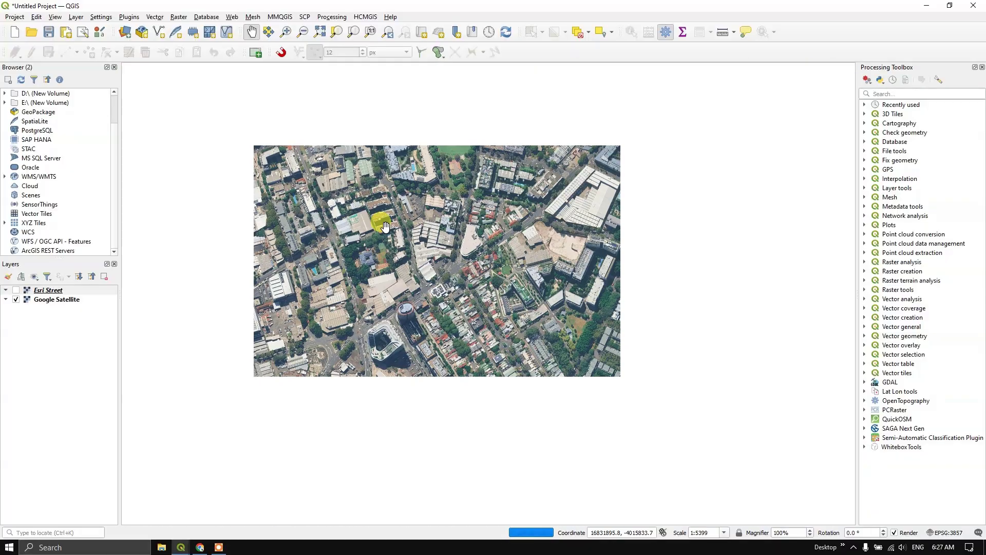
scroll(468, 246, "down", 1)
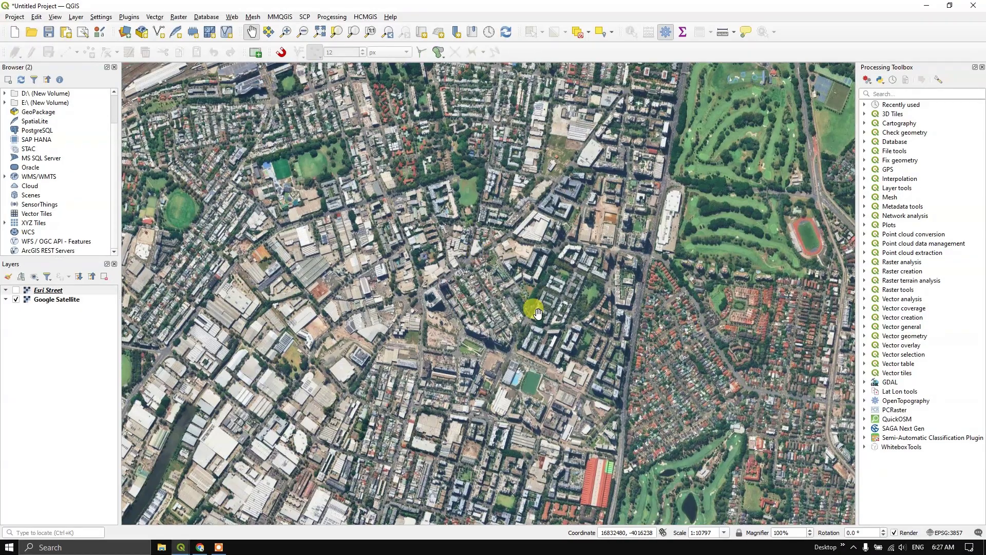
scroll(478, 287, "down", 2)
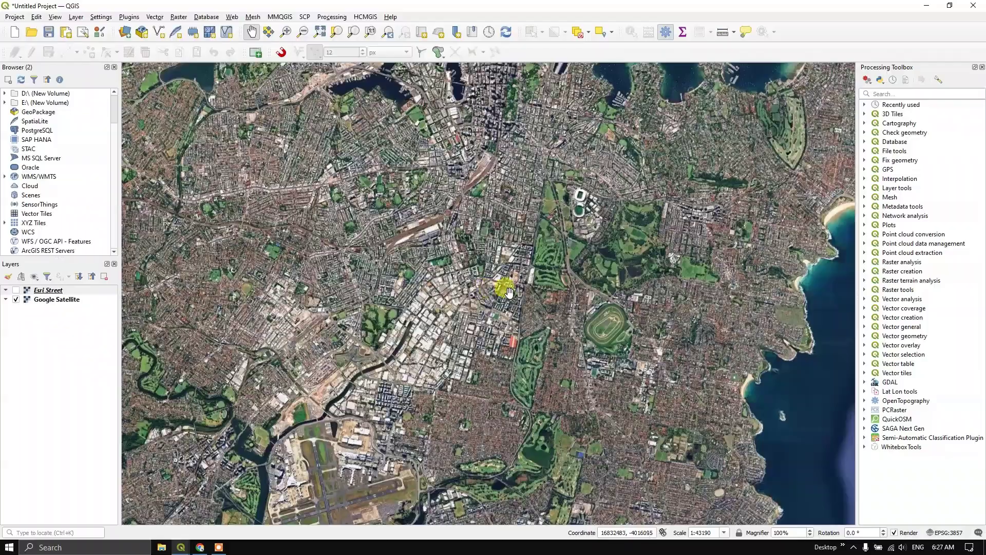
left_click_drag(524, 284, 517, 286)
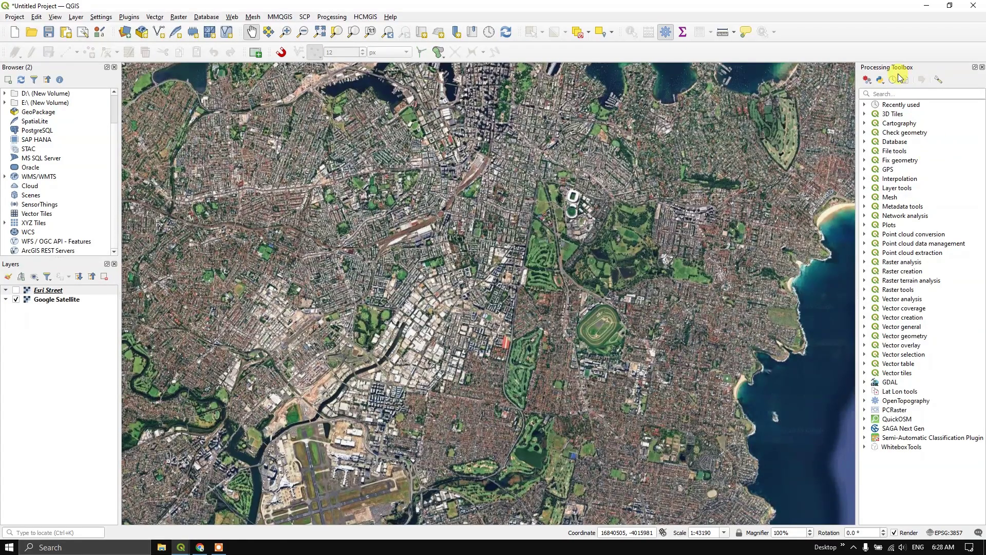
Start the Convert map to raster tool from Raster tools and draw its minimum extent around nearly the whole visible Sydney imagery.
left_click(333, 17)
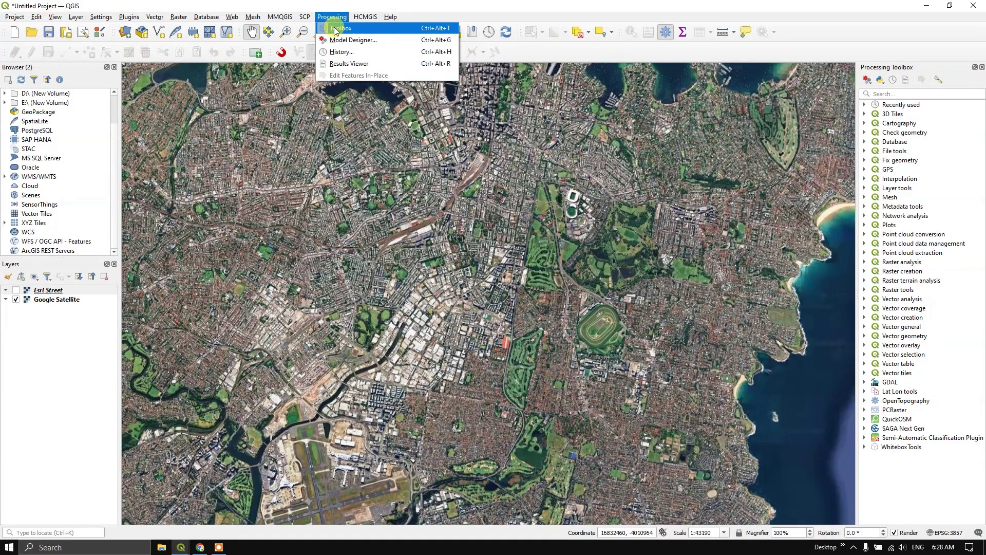
left_click(864, 290)
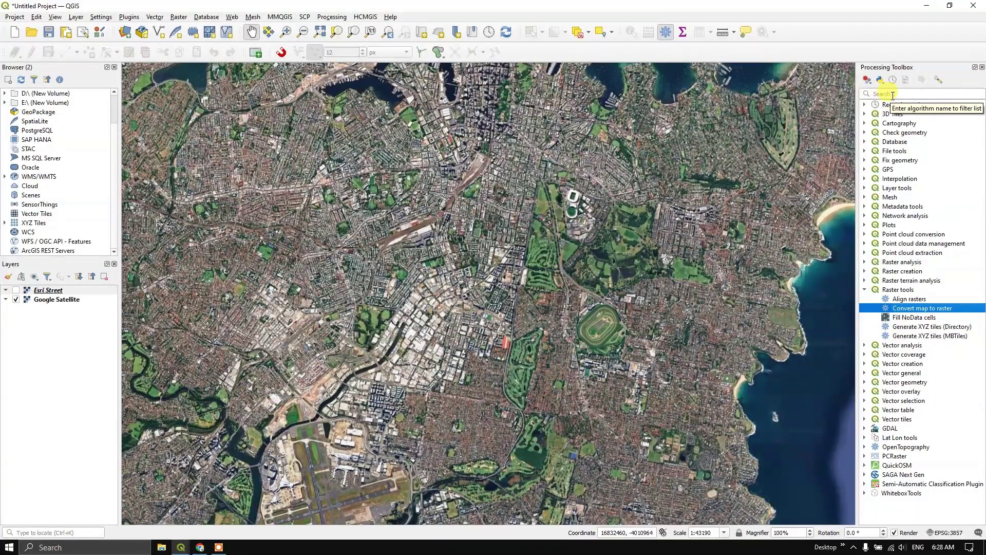
double_click(923, 310)
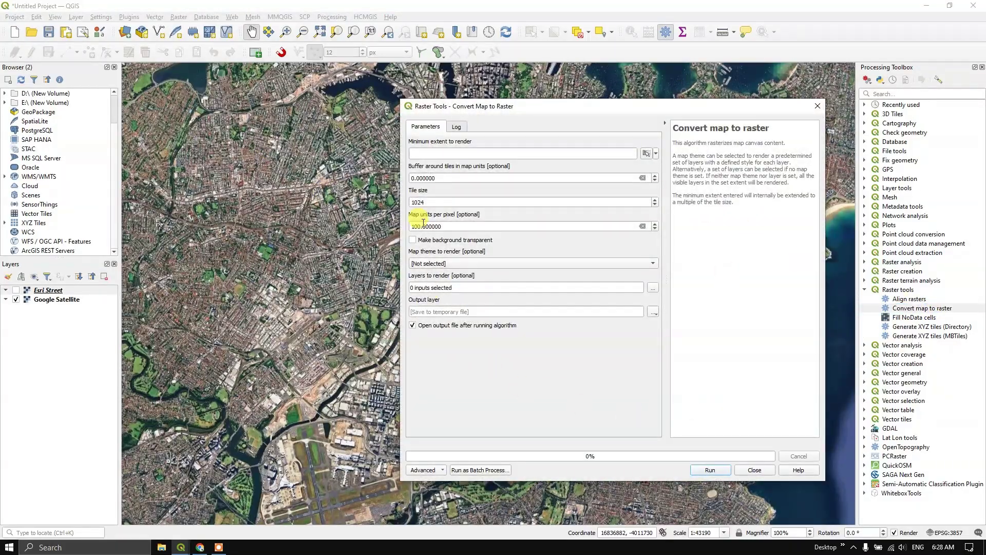
left_click(655, 154)
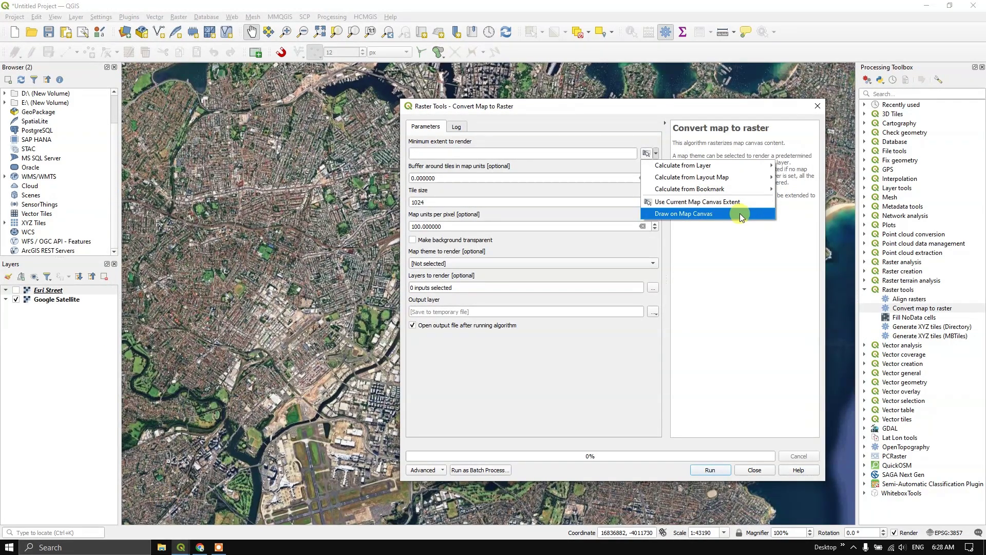
left_click(680, 213)
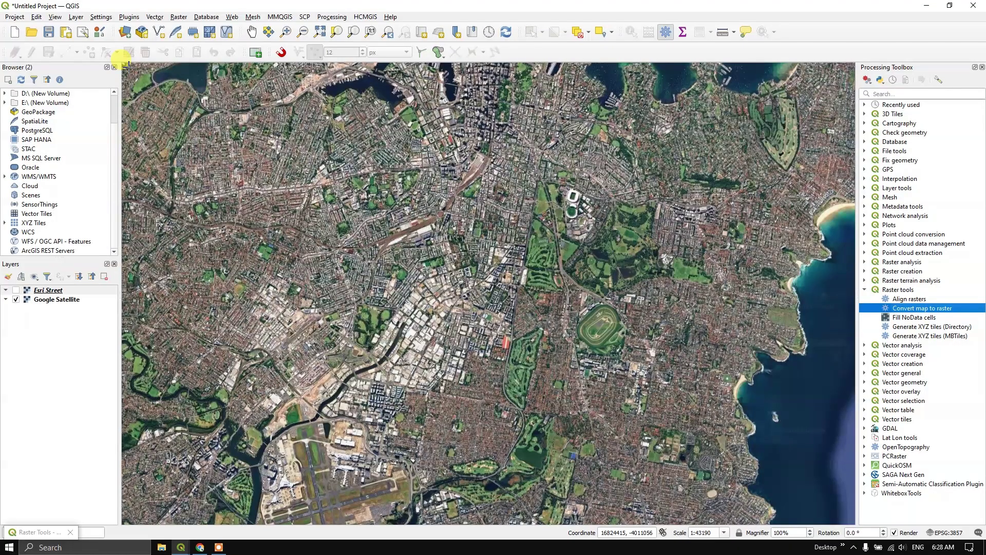
left_click_drag(126, 63, 848, 516)
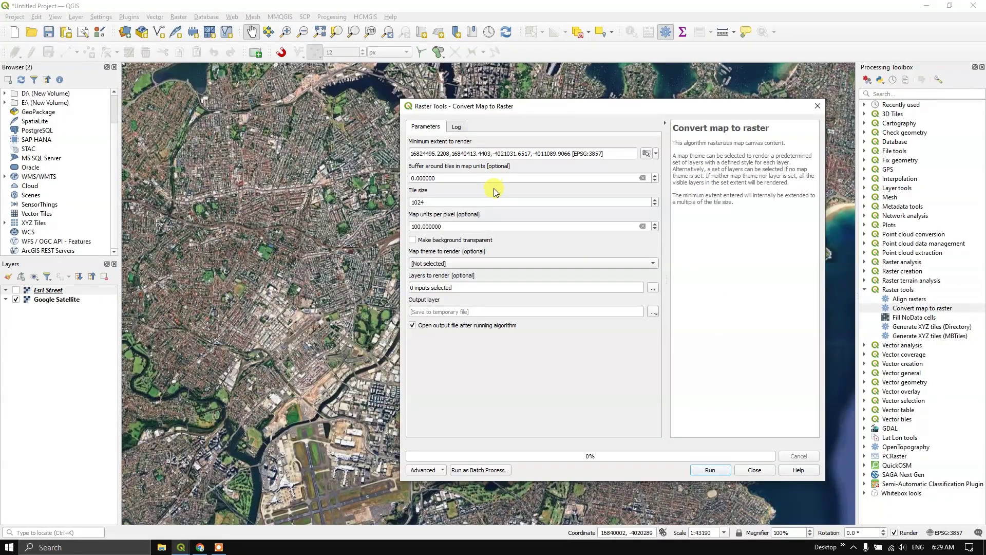
Set the map units per pixel to 1 and choose Google Satellite as the only layer to render.
left_click(446, 226)
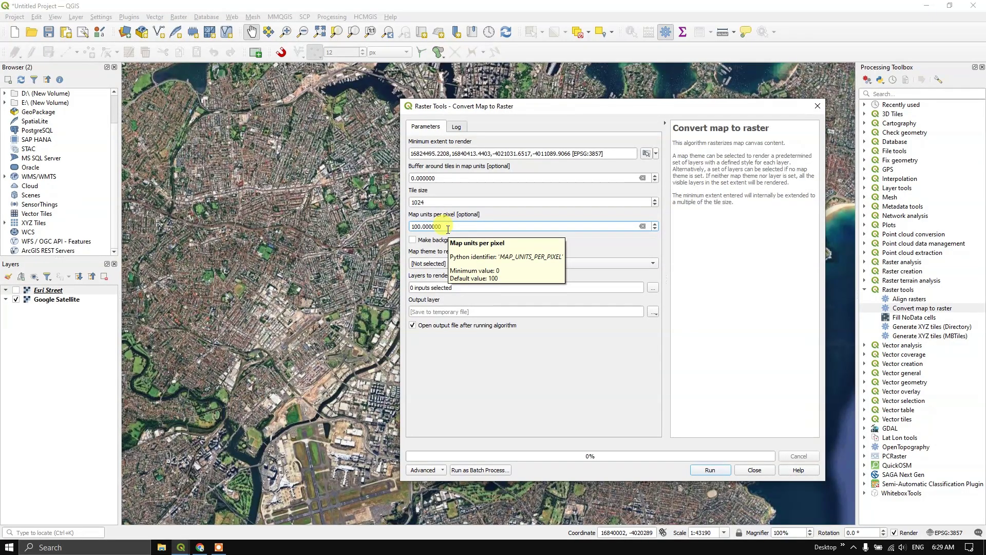
left_click_drag(447, 229, 409, 234)
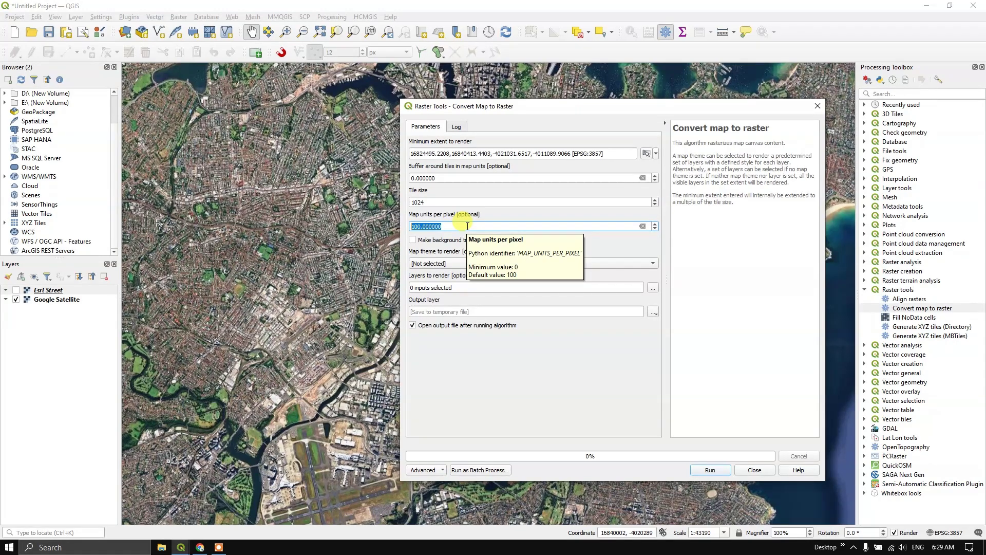
type("1")
left_click(474, 378)
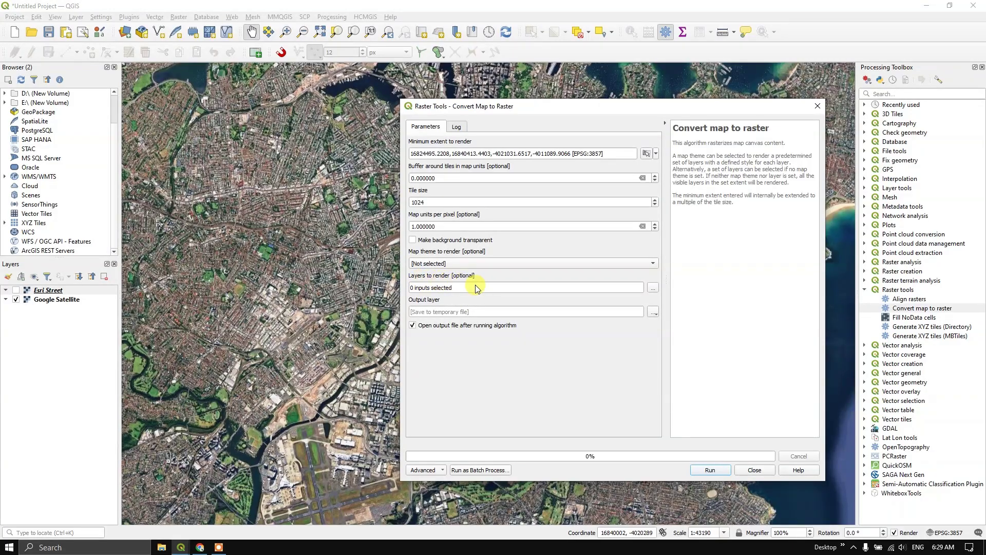
left_click(653, 288)
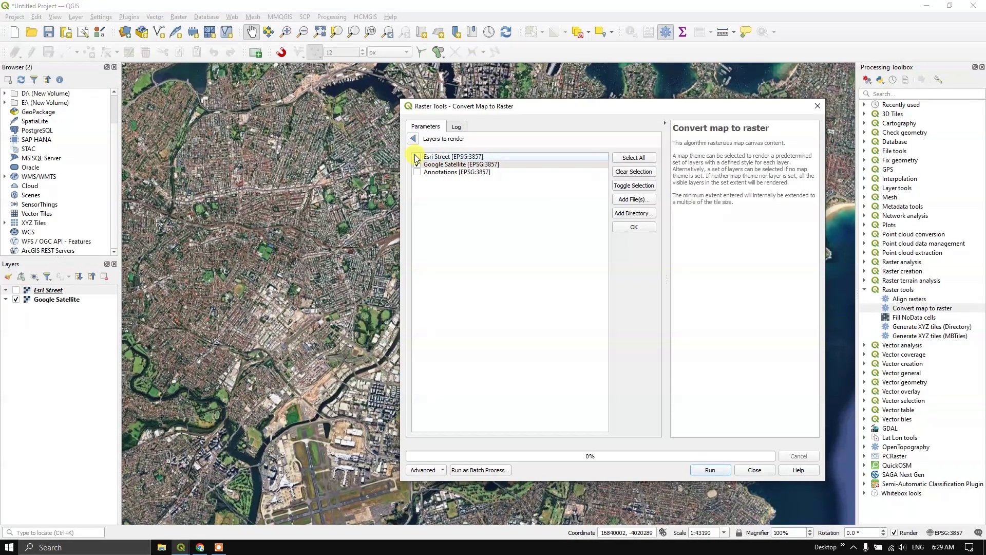
left_click(634, 226)
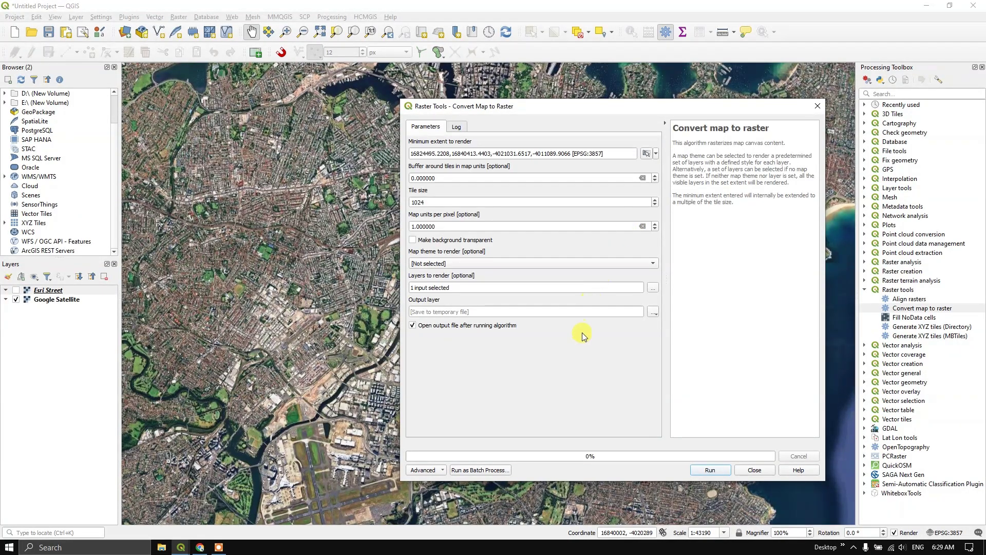
Choose saving the output layer to a file and create and open a folder named Georeferenced_Satellite_Image inside D:\GE.
left_click(655, 312)
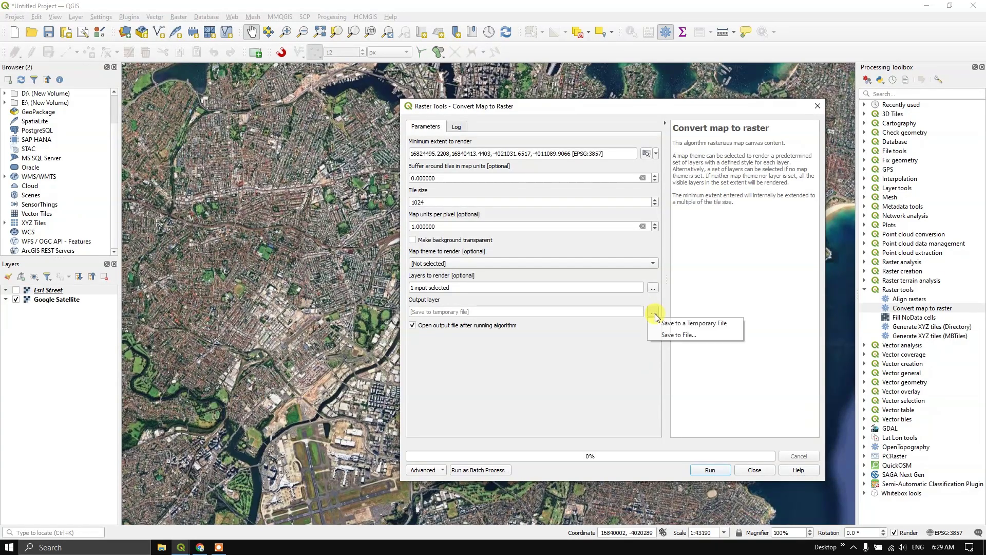
left_click(686, 334)
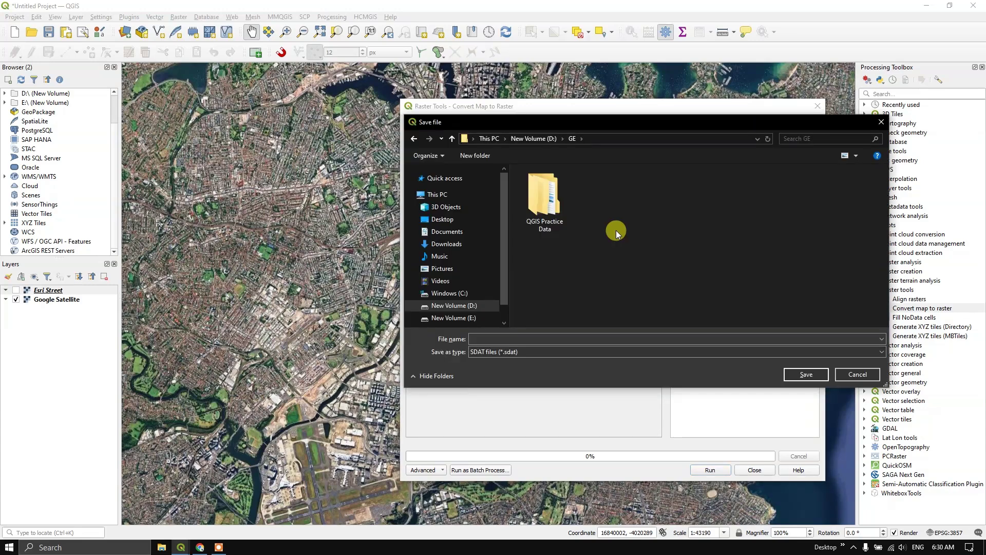
right_click(616, 231)
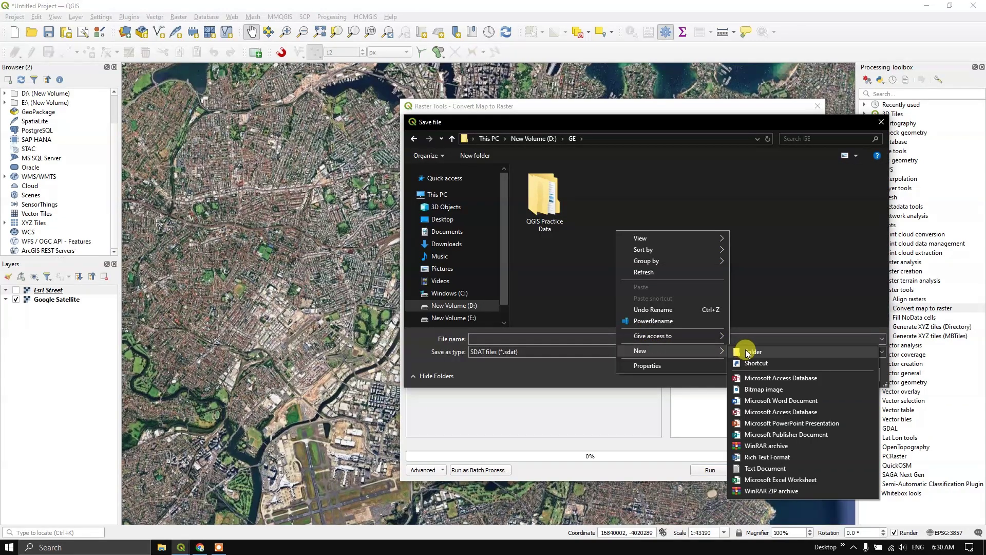
left_click(748, 352)
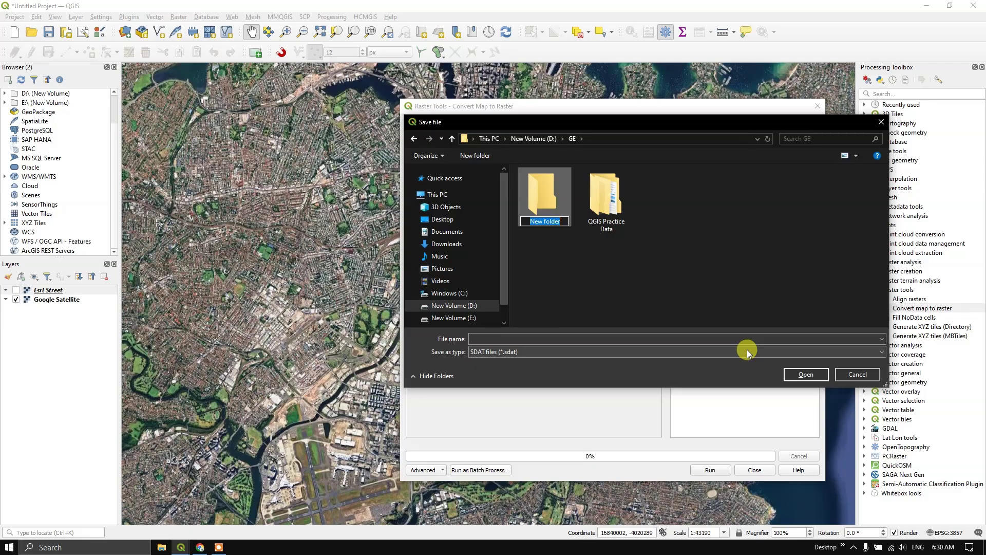
type("Georeferenced")
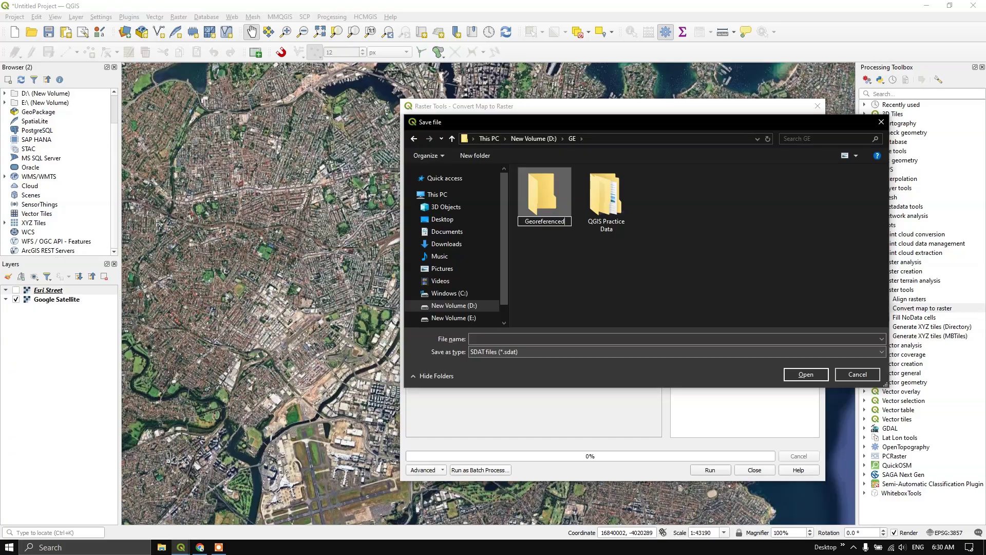
type("_Satellite_Image")
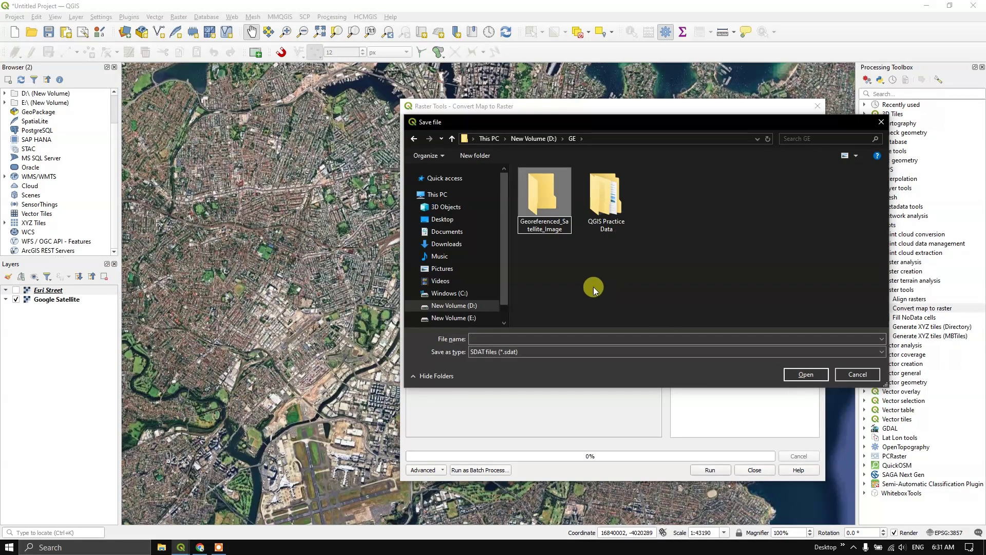
double_click(554, 197)
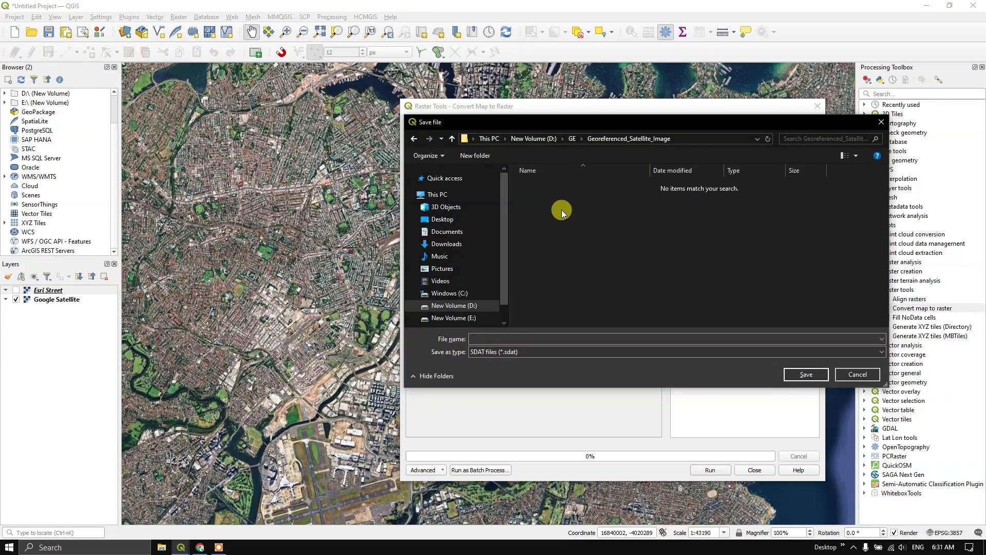
Set the output file type to TIF and save it under the name Imagery 1.
left_click(546, 352)
scroll(554, 301, "up", 2)
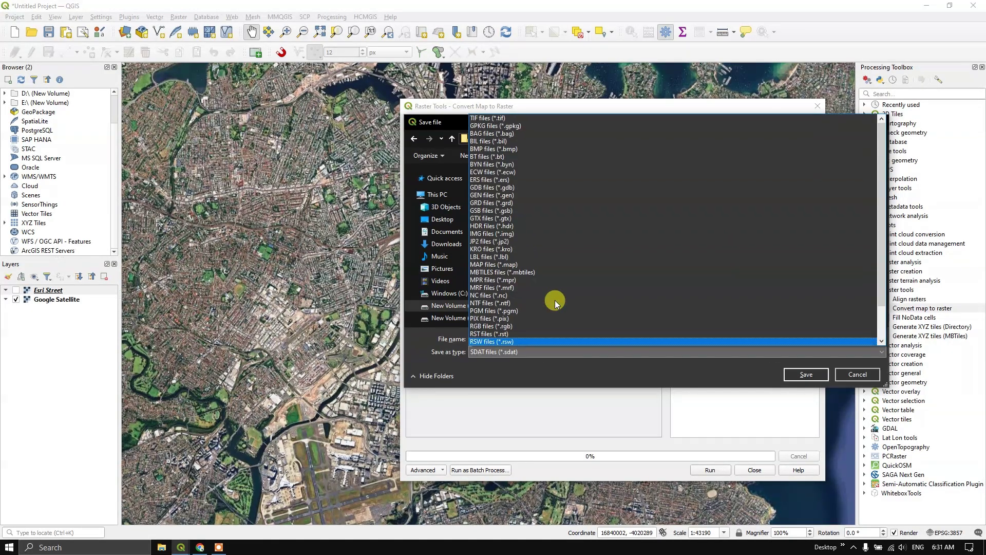
left_click(488, 118)
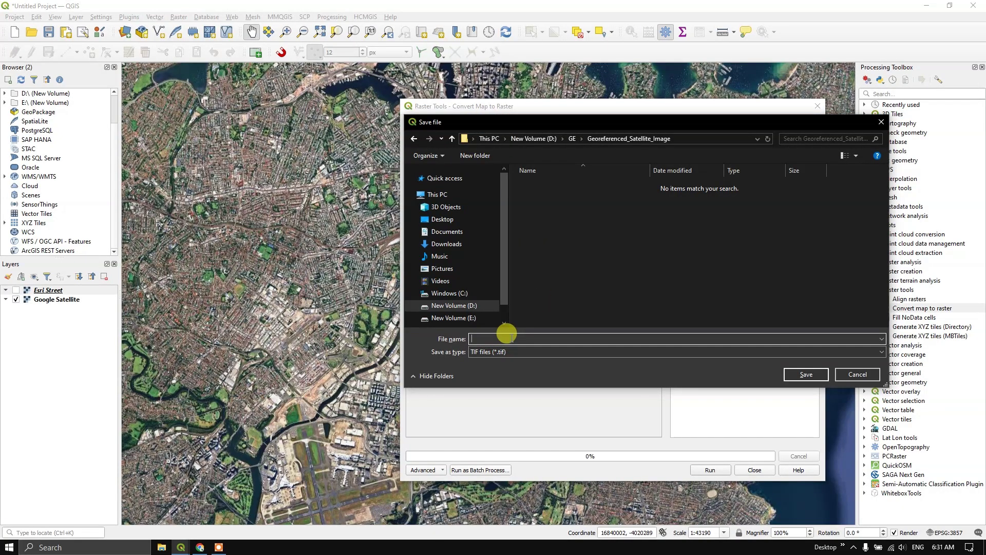
type("Imagery 1")
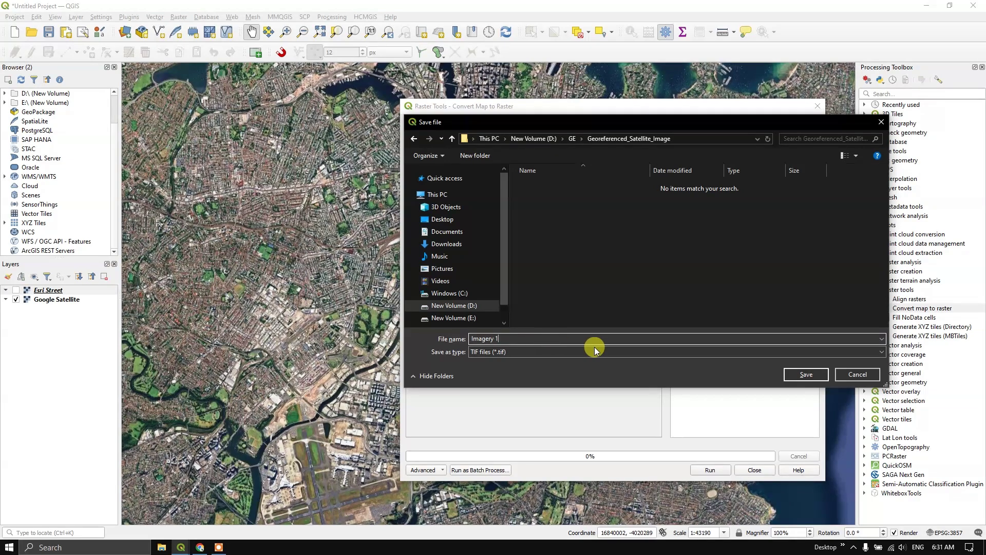
left_click(806, 373)
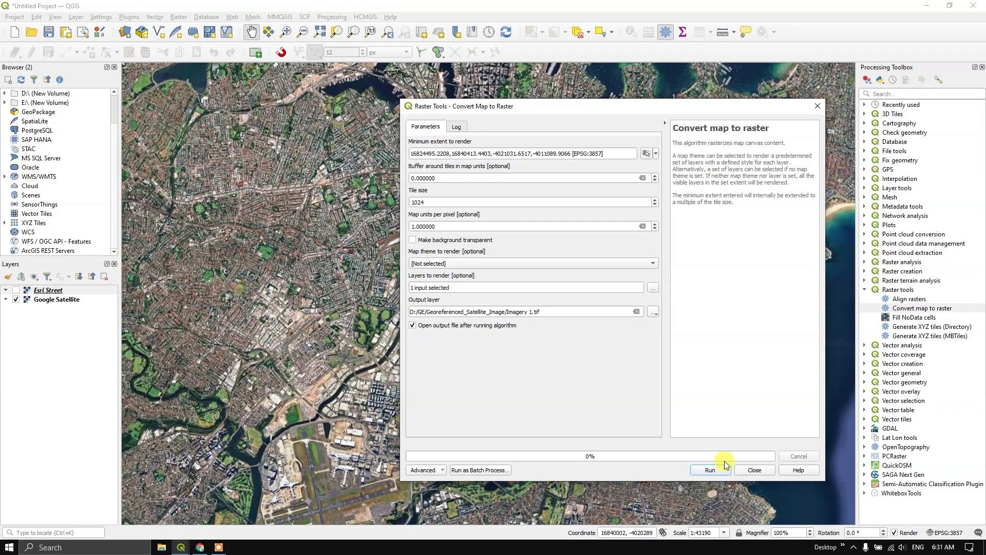
Run the map-to-raster conversion, close the tool, and hide the Google Satellite layer to leave only Imagery 1 displayed.
left_click(709, 470)
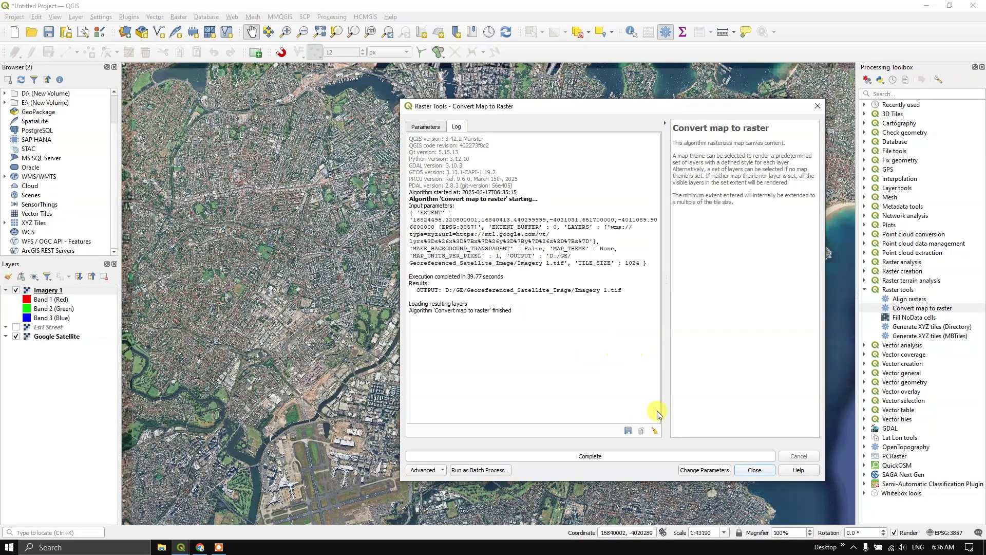
left_click(753, 470)
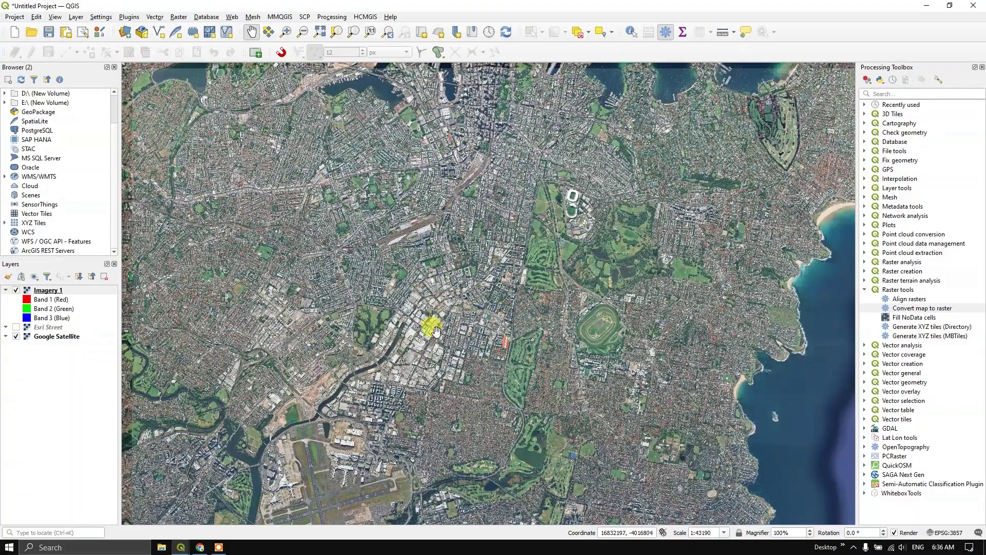
left_click(16, 336)
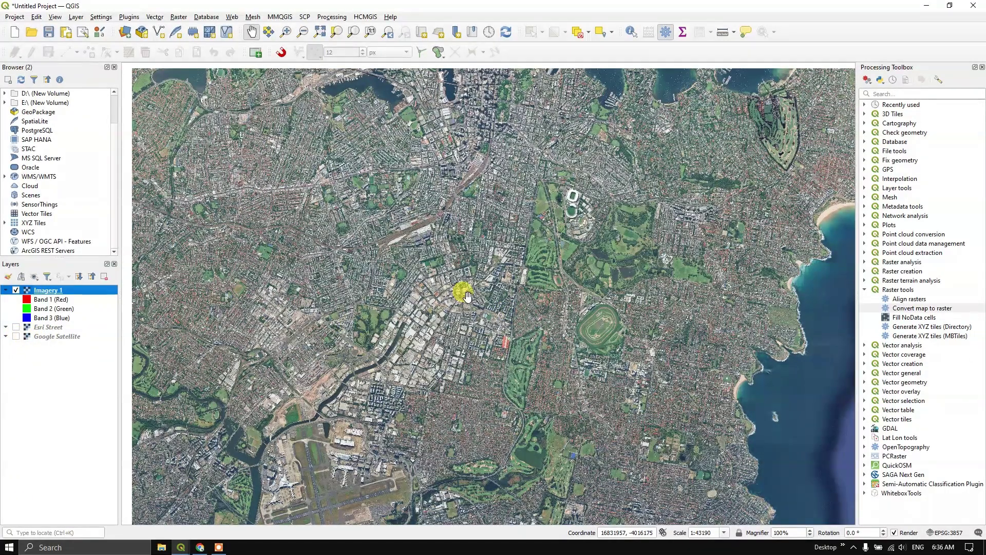
Examine the detail and coverage of the Imagery 1 raster over the inner suburbs, racecourse and beach at different scales.
scroll(466, 295, "up", 2)
scroll(465, 294, "up", 2)
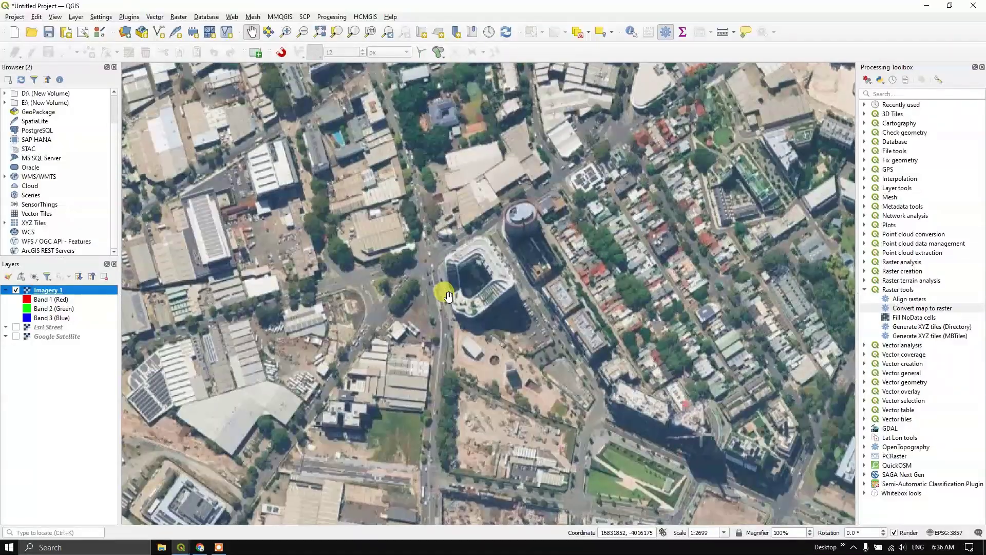
left_click_drag(510, 218, 442, 280)
scroll(442, 283, "up", 1)
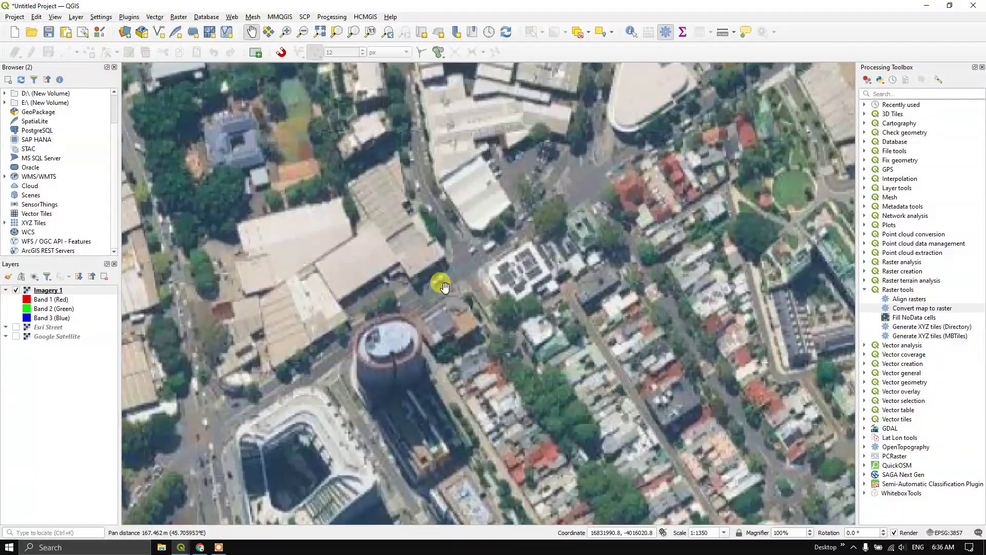
scroll(436, 286, "down", 4)
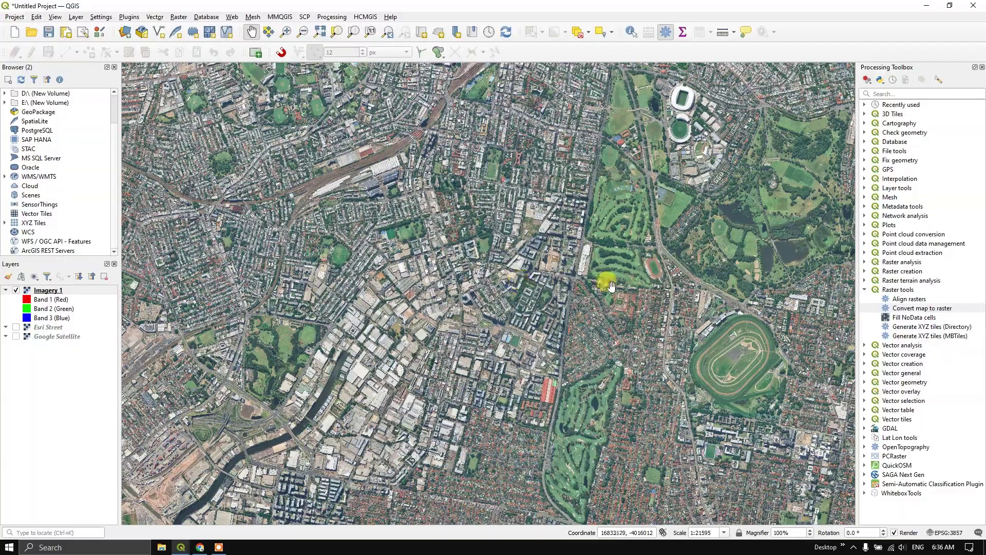
left_click_drag(611, 286, 517, 209)
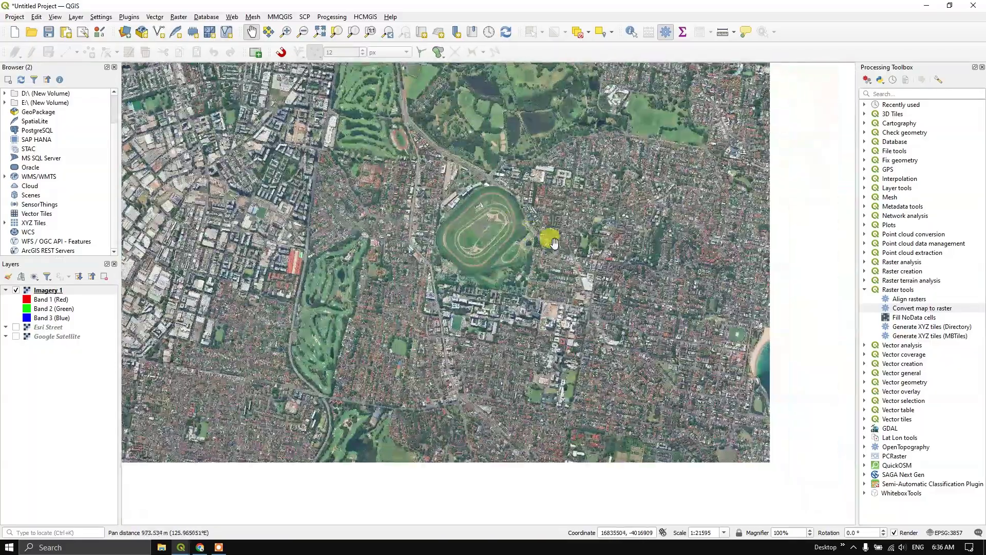
scroll(663, 311, "up", 2)
left_click_drag(753, 363, 594, 275)
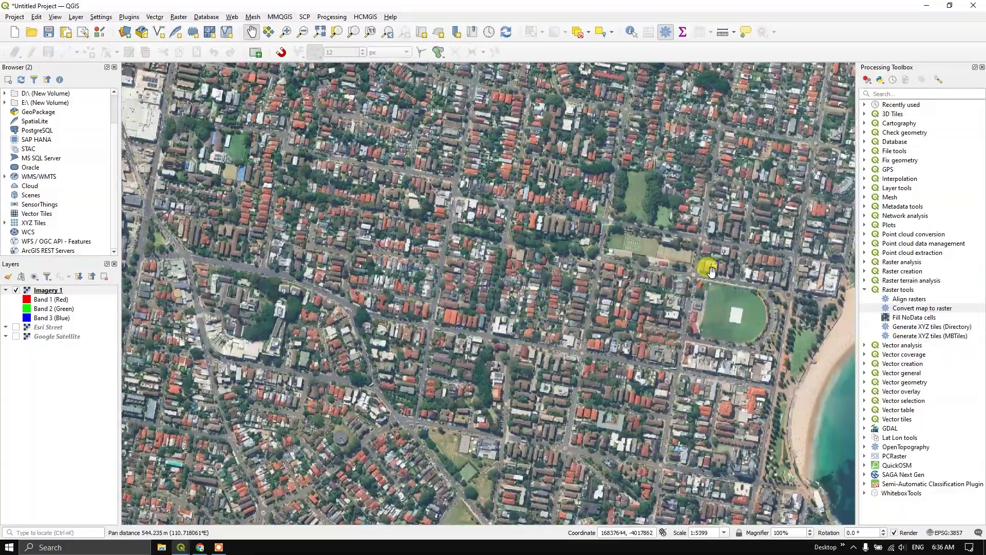
left_click_drag(698, 280, 642, 258)
left_click_drag(796, 320, 636, 248)
scroll(636, 250, "up", 1)
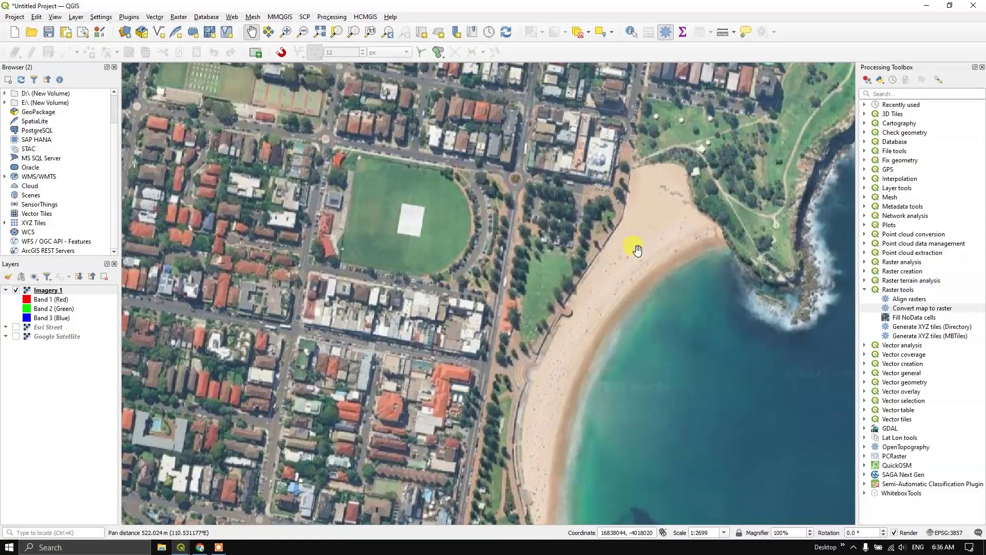
scroll(637, 250, "up", 1)
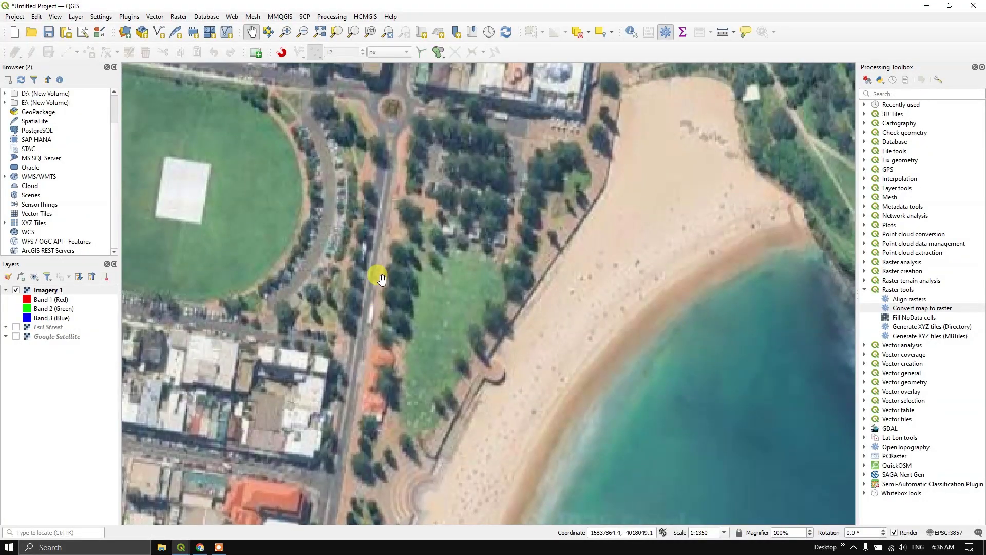
scroll(521, 282, "down", 1)
scroll(551, 288, "down", 1)
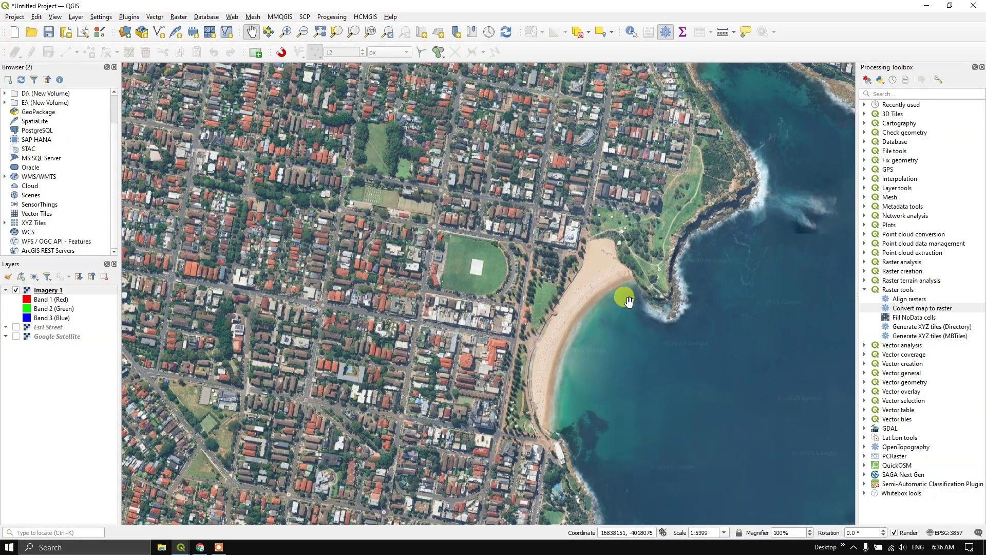
scroll(590, 270, "down", 1)
left_click_drag(623, 261, 500, 261)
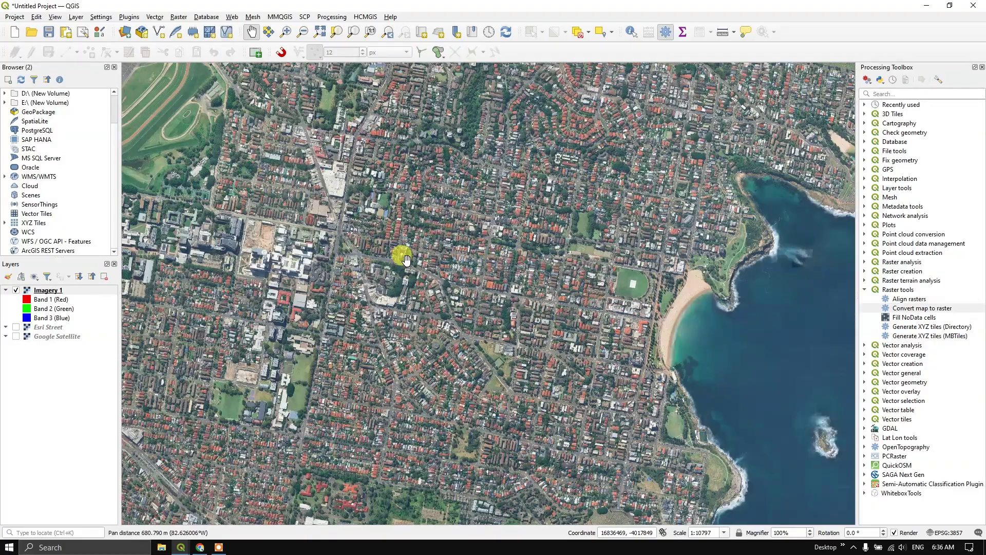
scroll(390, 251, "down", 2)
left_click_drag(337, 231, 558, 362)
Open the Convert map to raster tool and choose to draw the minimum extent on the map canvas.
double_click(902, 311)
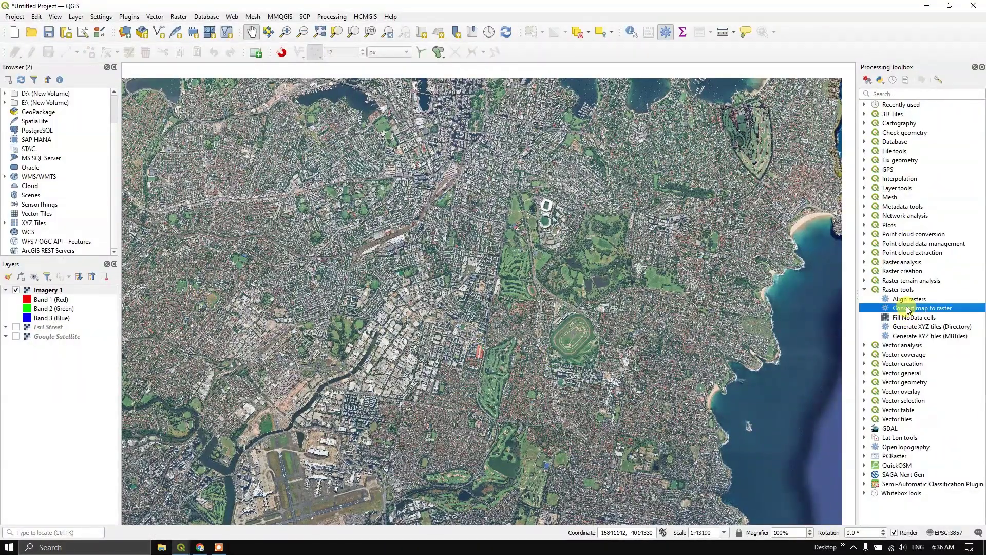
left_click(436, 153)
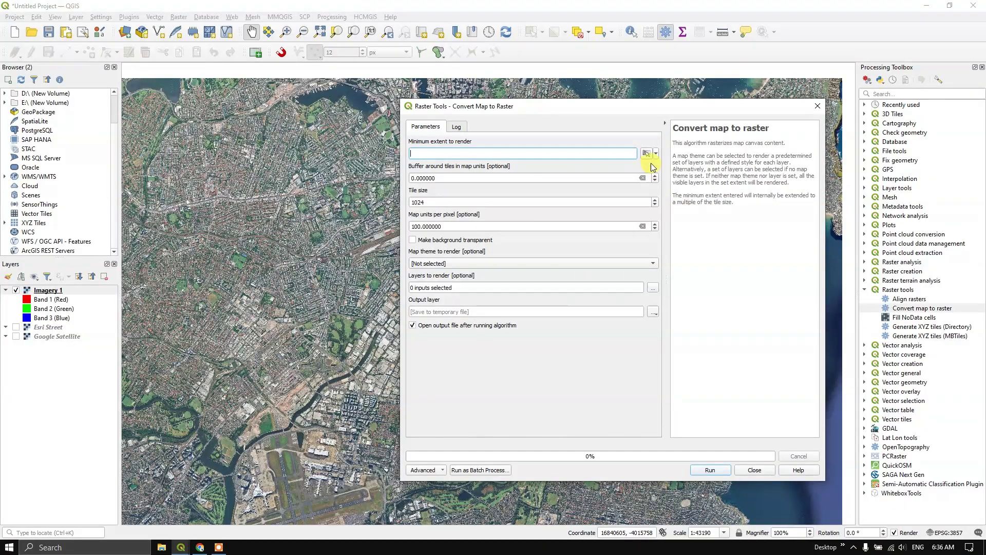
left_click(657, 154)
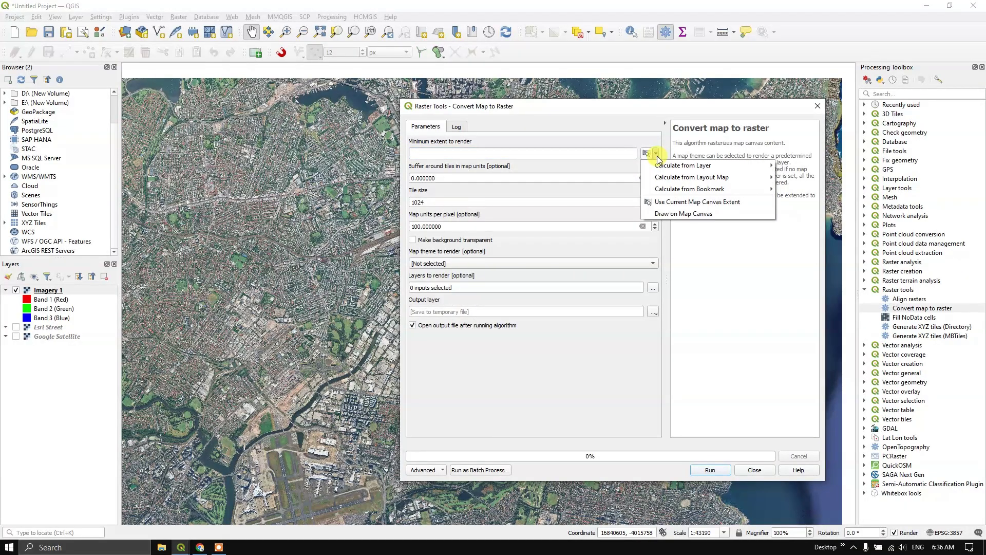
left_click(671, 214)
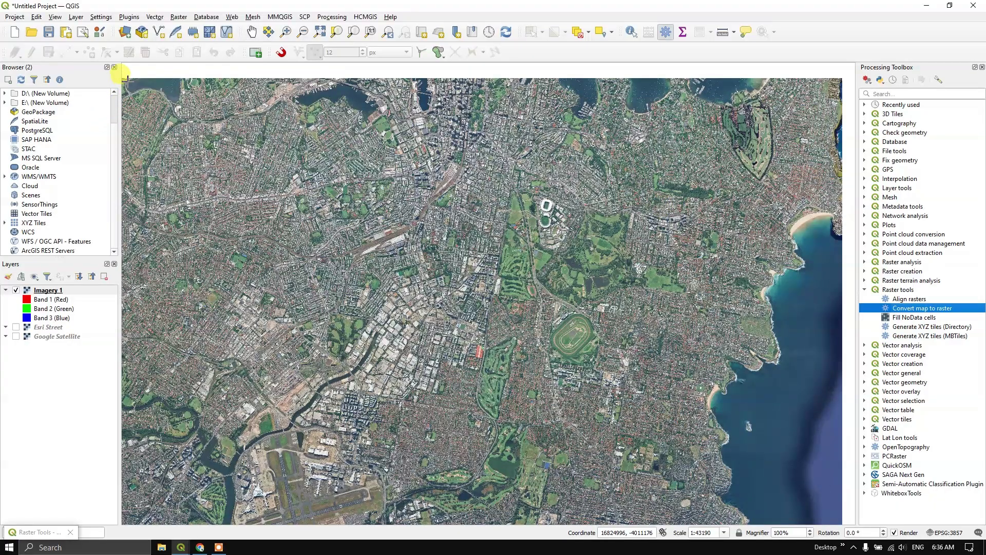
Show the Google Satellite layer, hide Imagery 1, and draw the render extent over nearly the whole visible Sydney area.
scroll(354, 94, "down", 1)
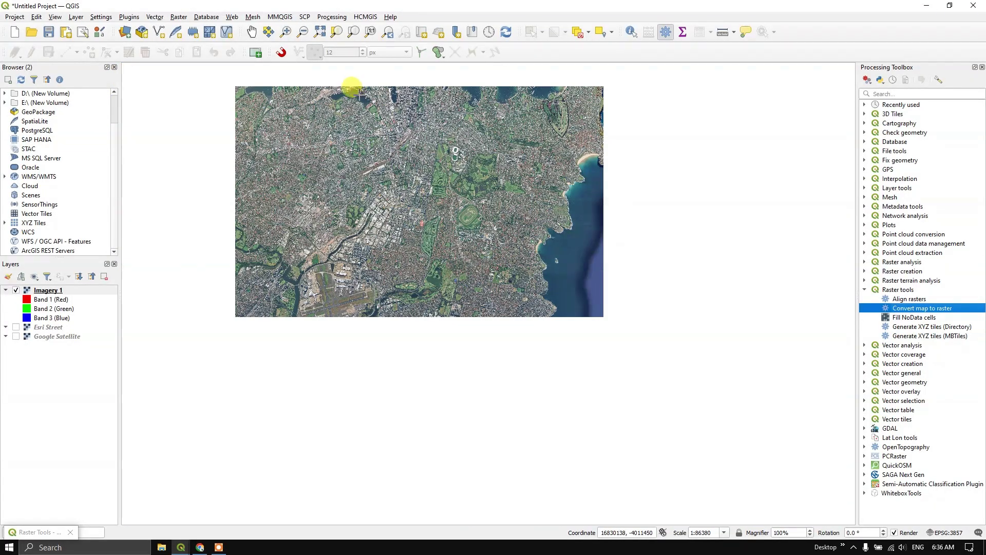
scroll(352, 87, "up", 1)
left_click(16, 338)
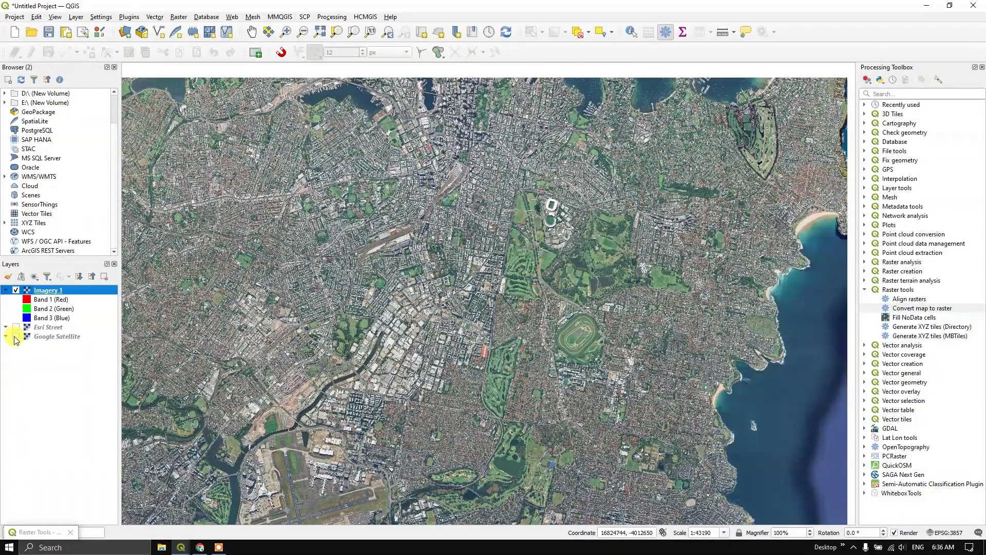
left_click(16, 337)
left_click(16, 291)
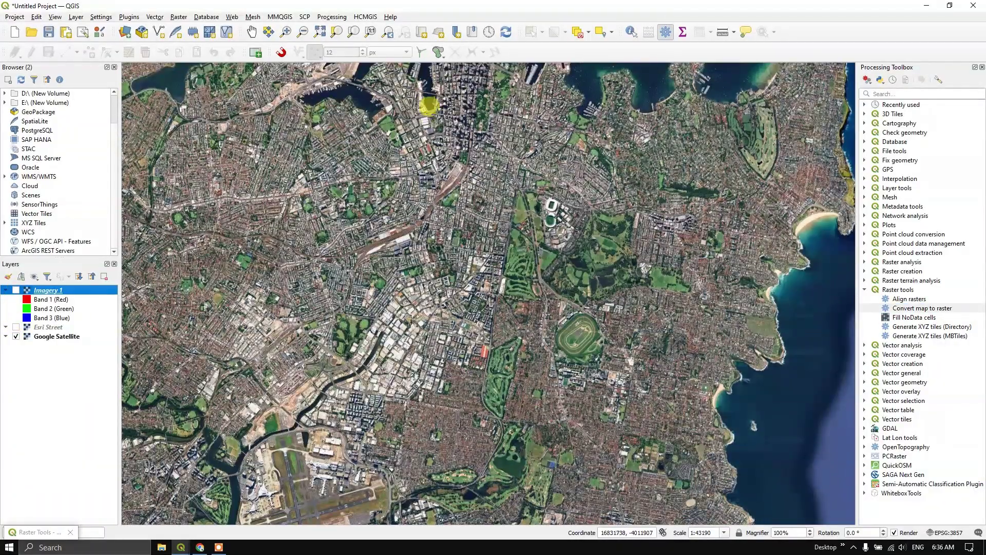
left_click(142, 76)
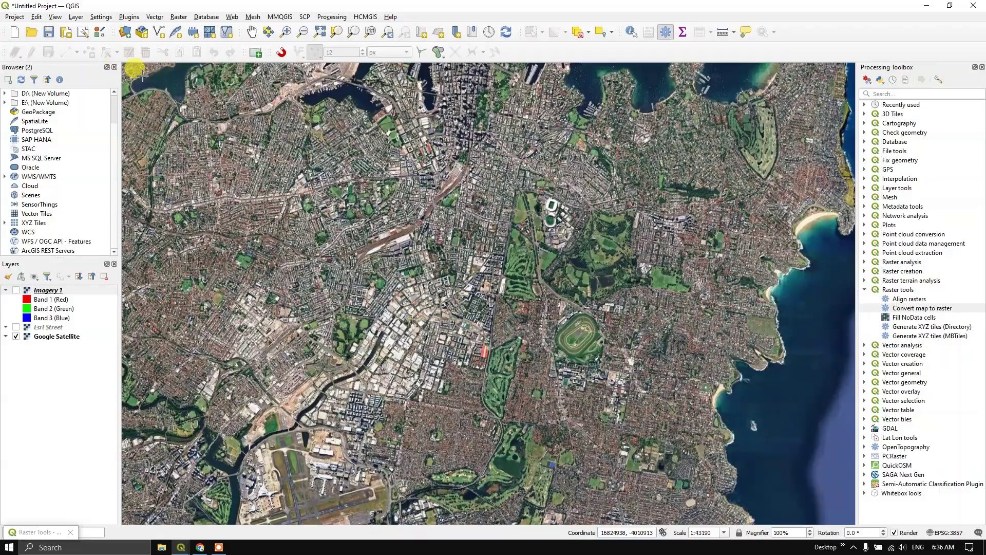
left_click_drag(142, 76, 842, 512)
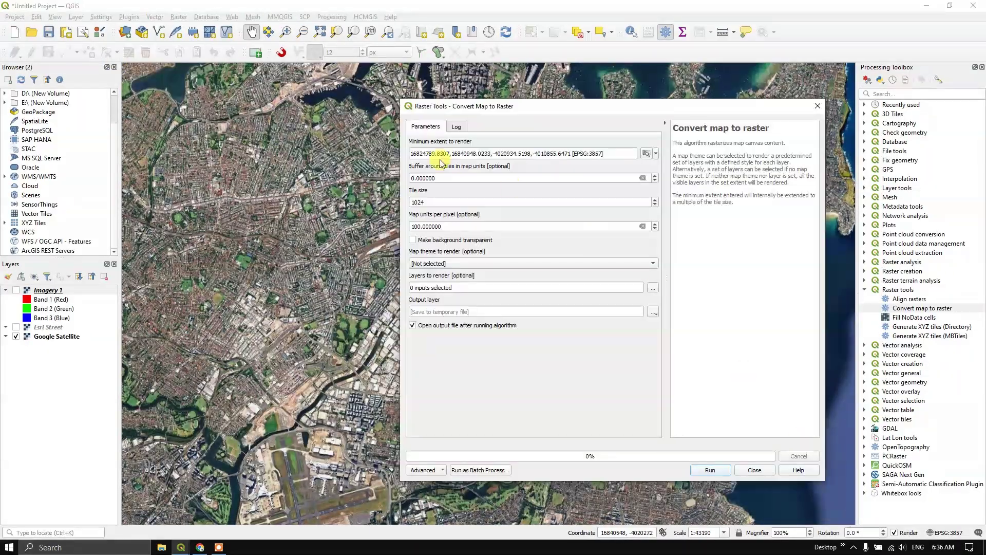
Set the map units per pixel to 0.5 and select Google Satellite as the layer to render.
left_click(420, 227)
left_click_drag(421, 227, 408, 227)
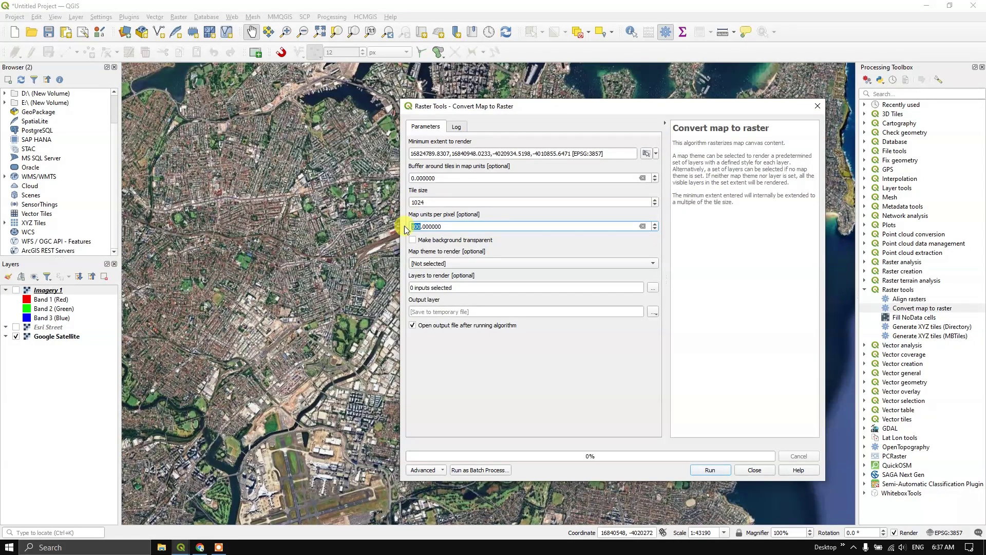
type("0")
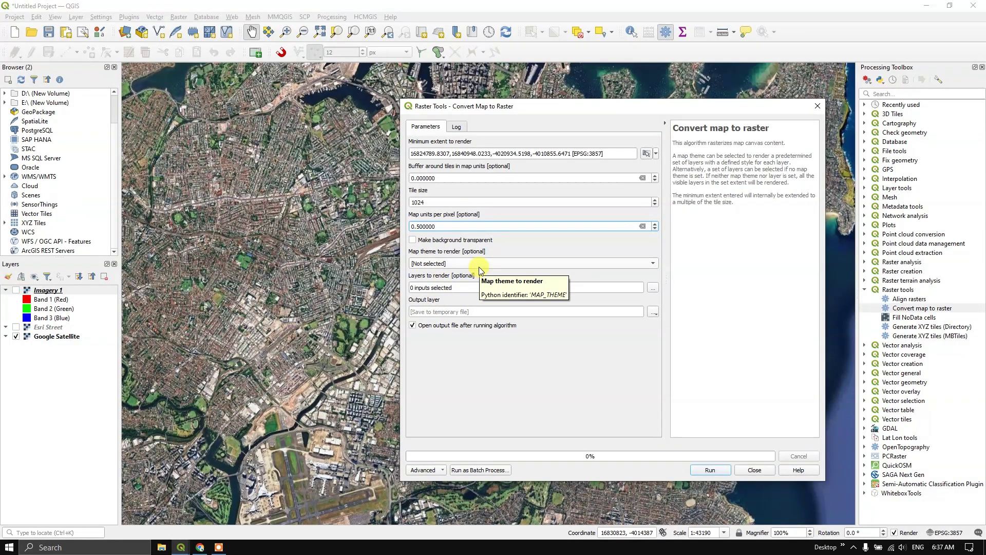
left_click(652, 287)
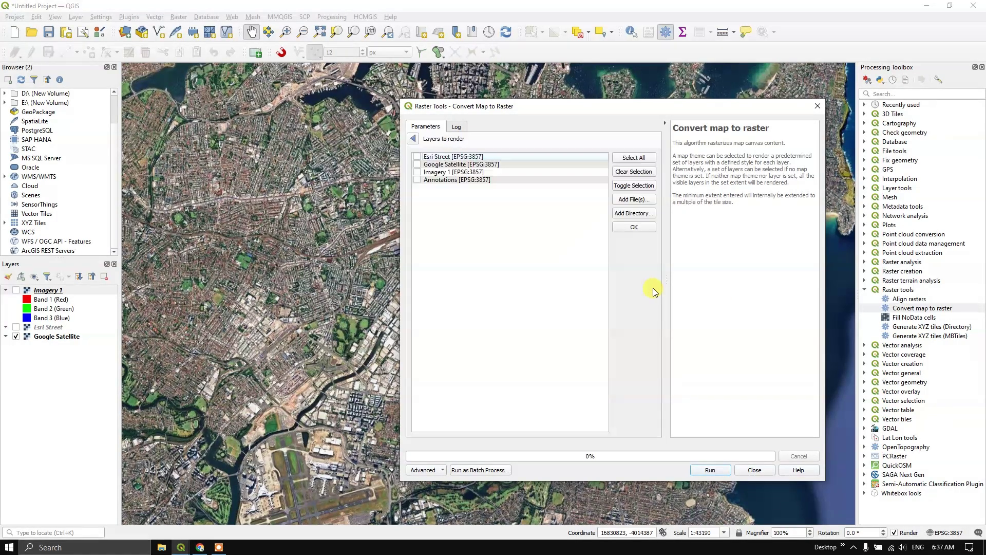
left_click(417, 164)
left_click(414, 139)
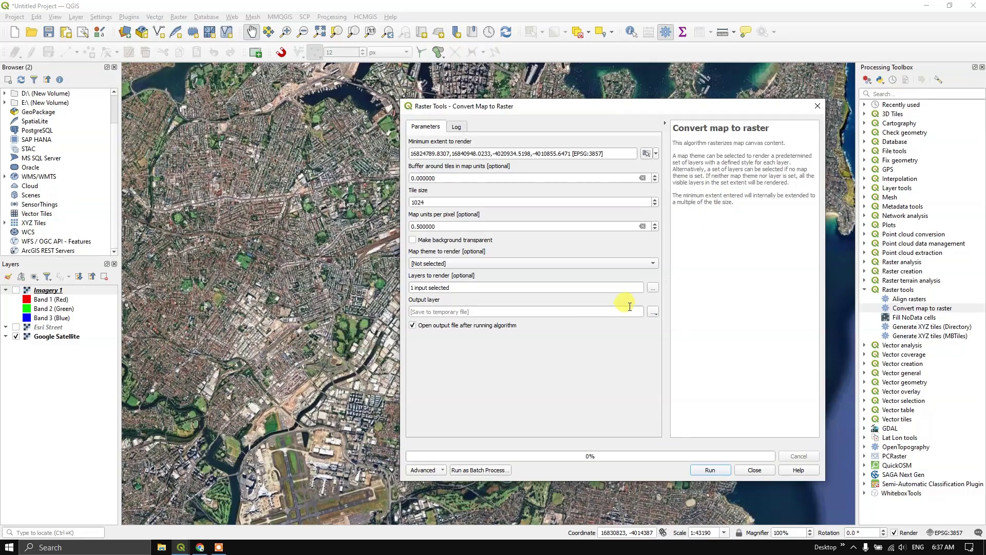
Save the output layer to a TIF file named Imagery 2 in the Georeferenced_Satellite_Image folder.
left_click(653, 312)
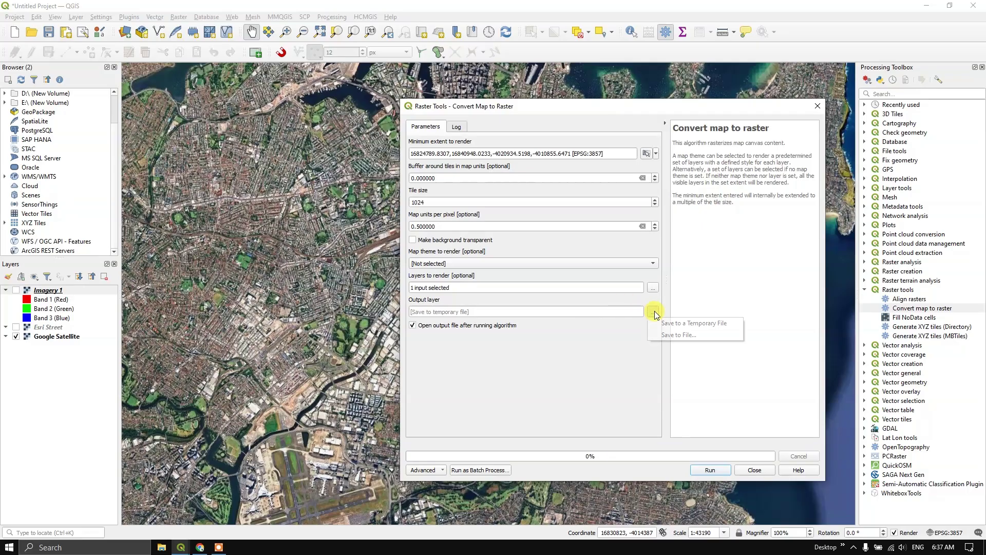
left_click(671, 334)
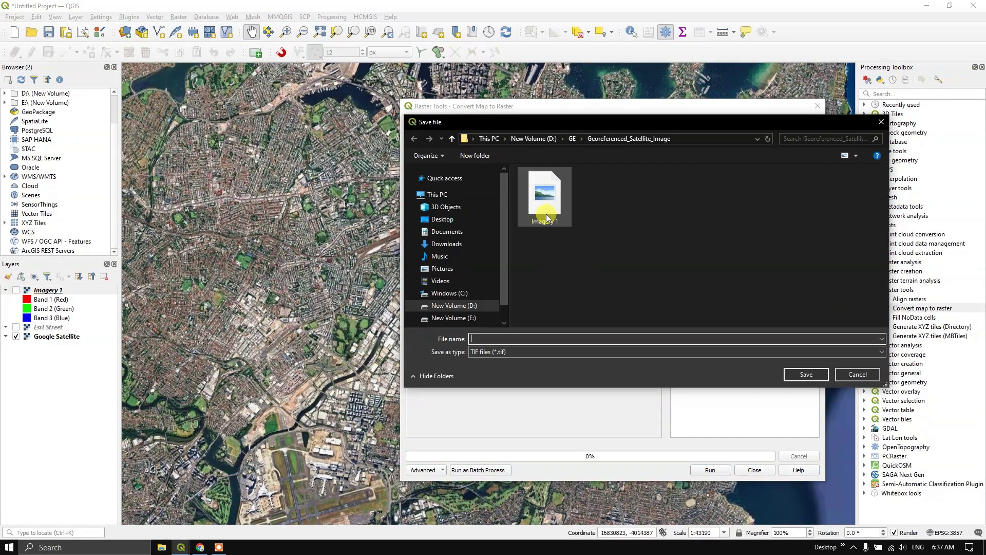
left_click(546, 214)
left_click(495, 338)
left_click(496, 338)
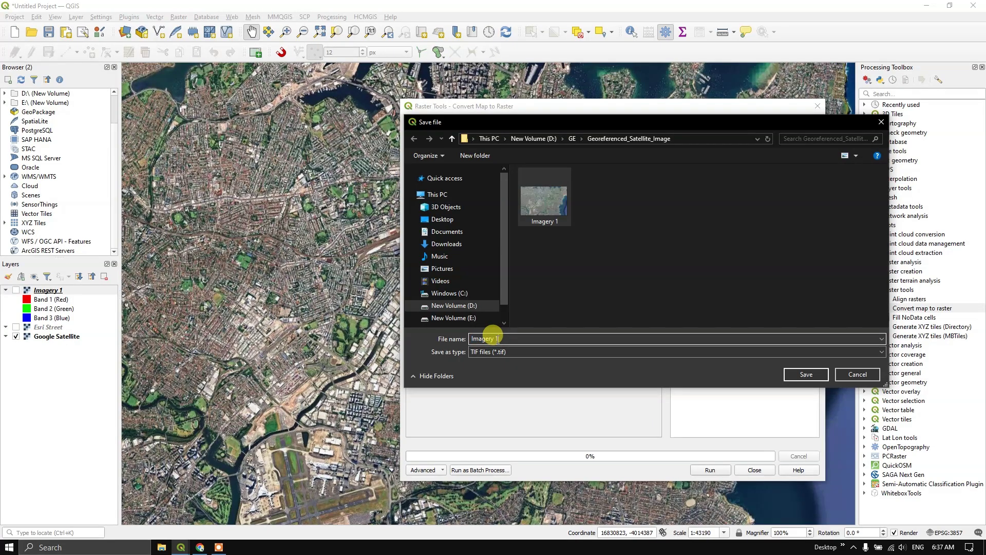
left_click_drag(495, 338, 499, 338)
type("2")
left_click(805, 374)
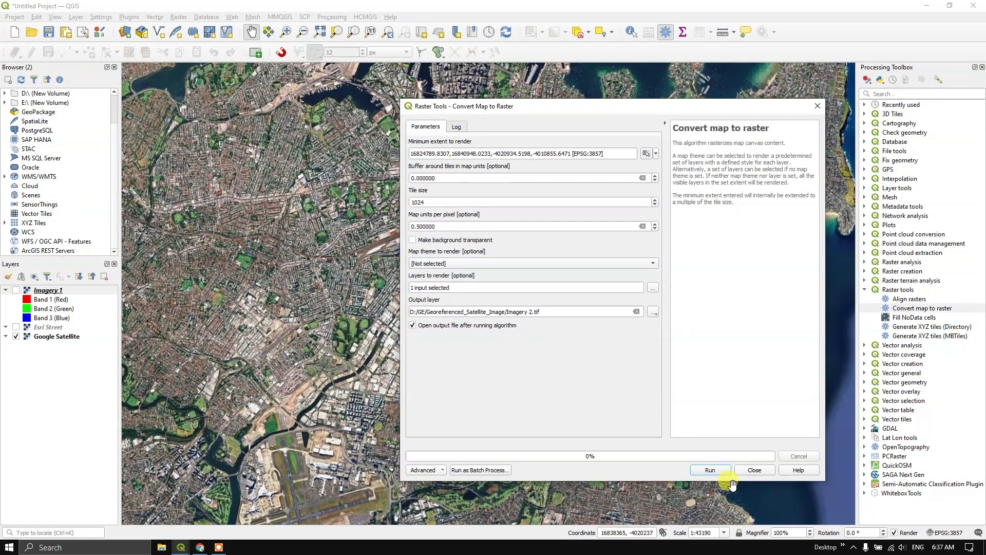
Run the conversion, close the tool, and hide Google Satellite to leave only Imagery 2 displayed.
left_click(711, 470)
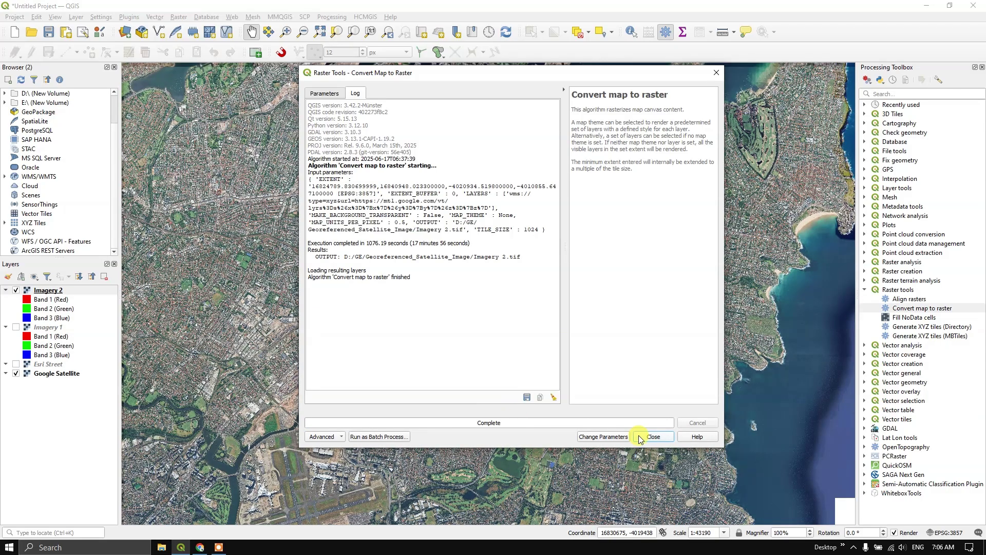
left_click(650, 437)
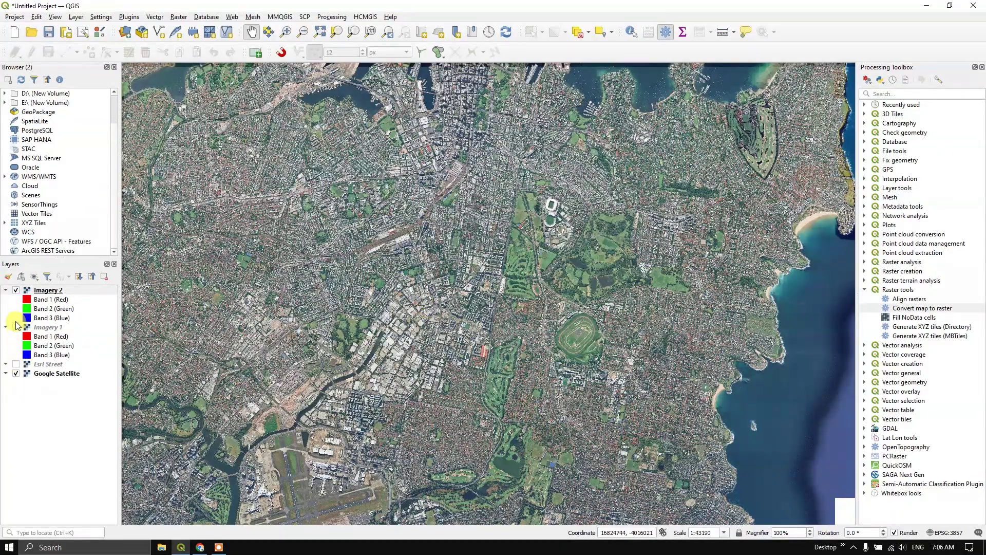
left_click(15, 373)
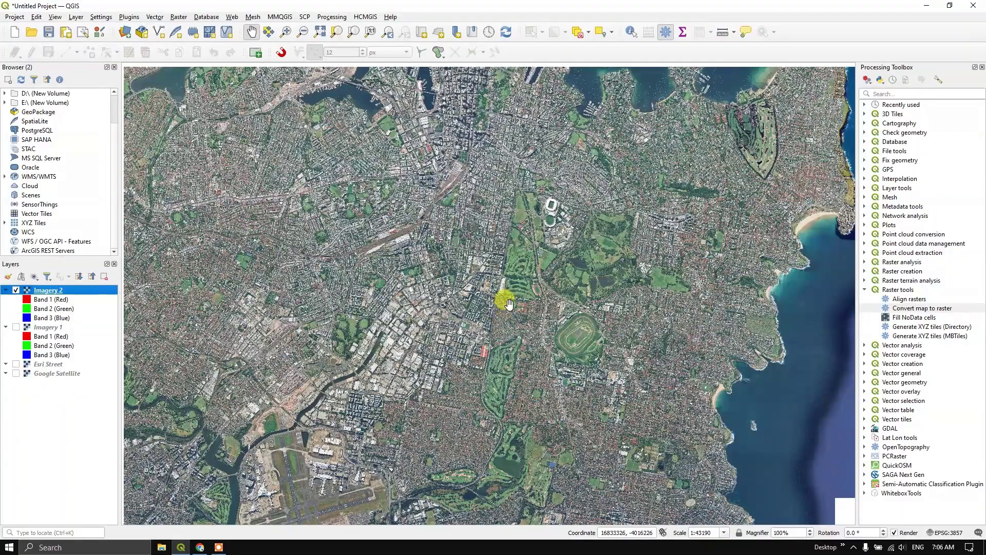
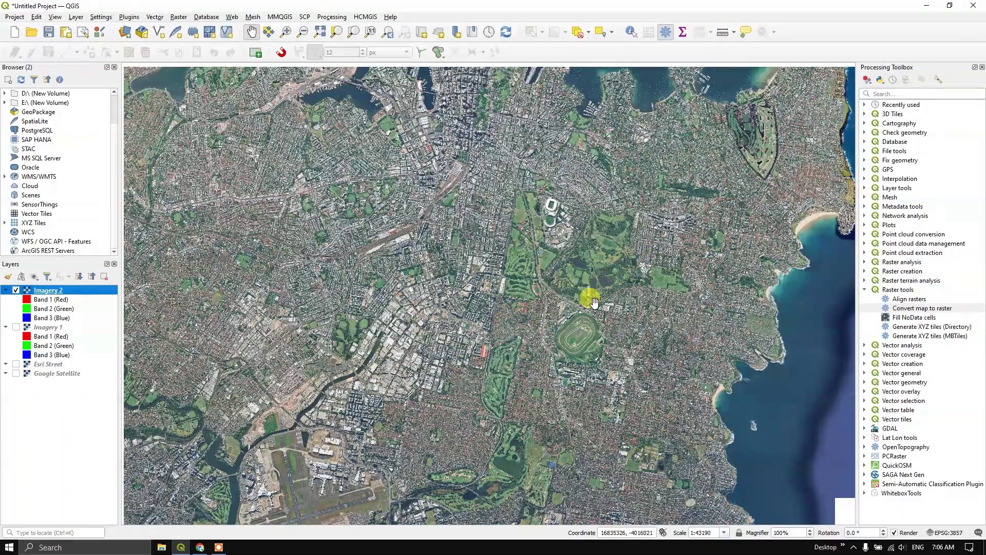
Compare the detail of Imagery 2 and Imagery 1 close up at the oval stadium by switching their visibility.
scroll(565, 213, "up", 2)
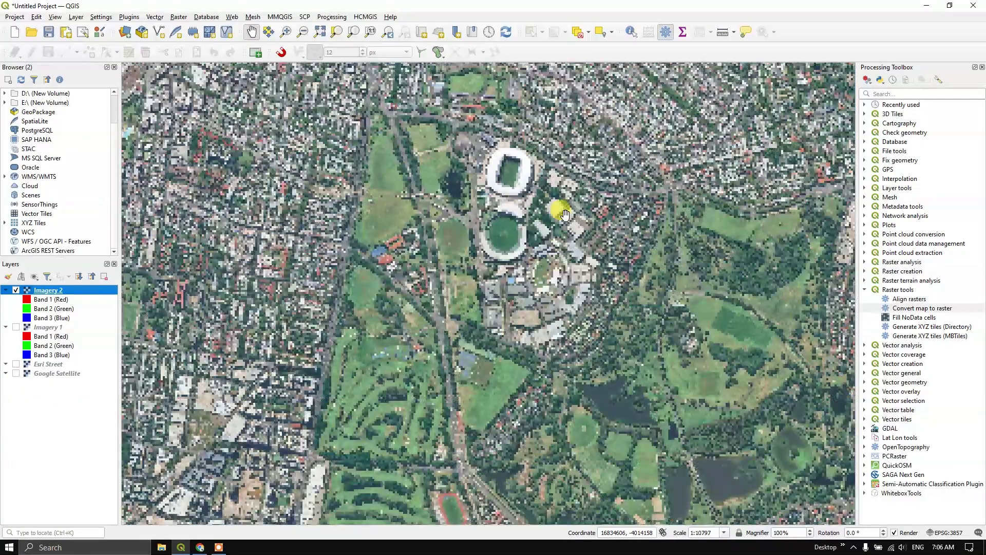
scroll(541, 222, "up", 1)
scroll(506, 236, "up", 2)
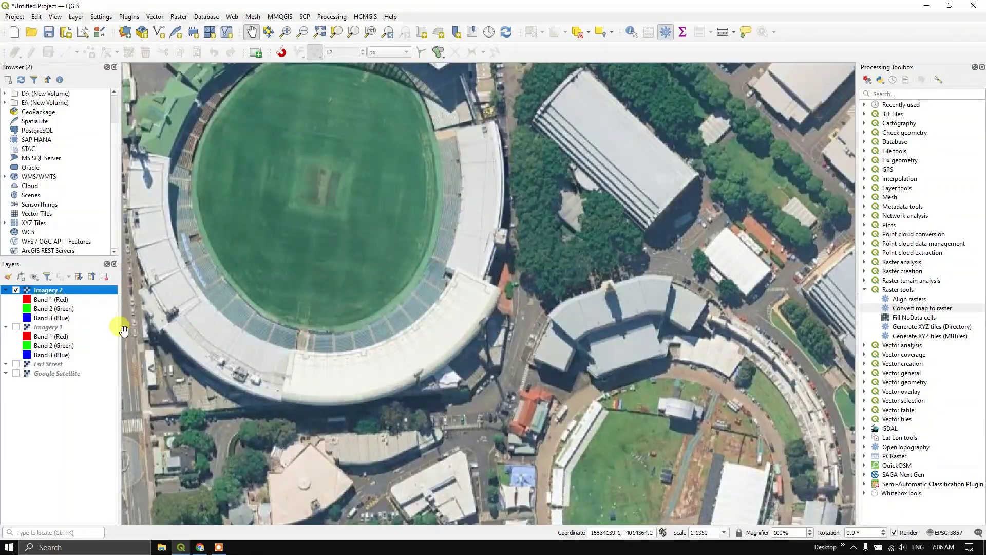
left_click(15, 291)
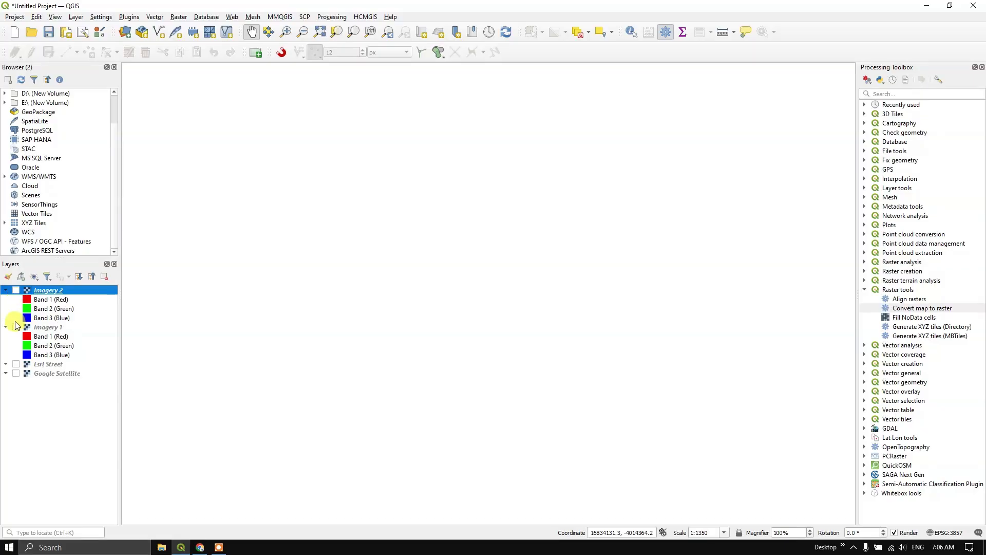
left_click(16, 328)
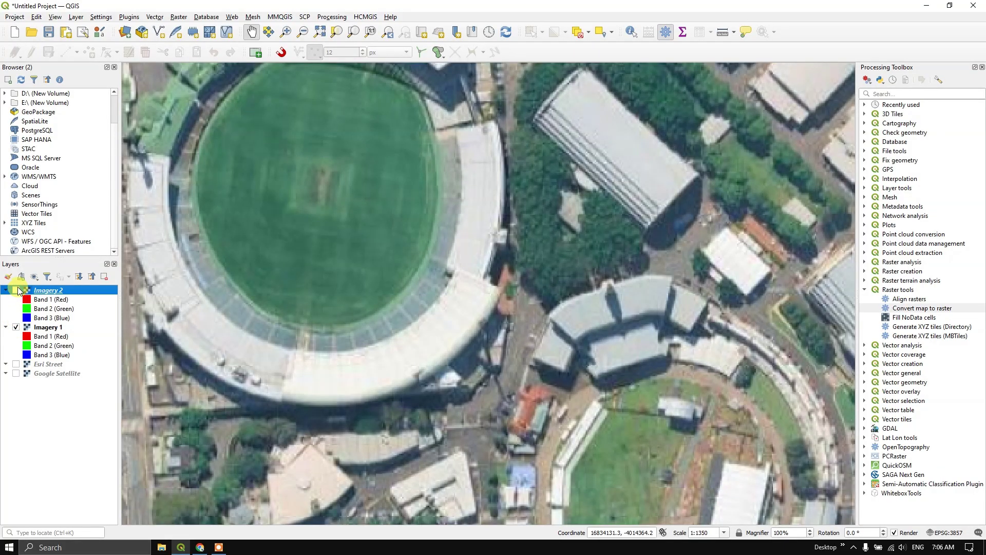
left_click(17, 291)
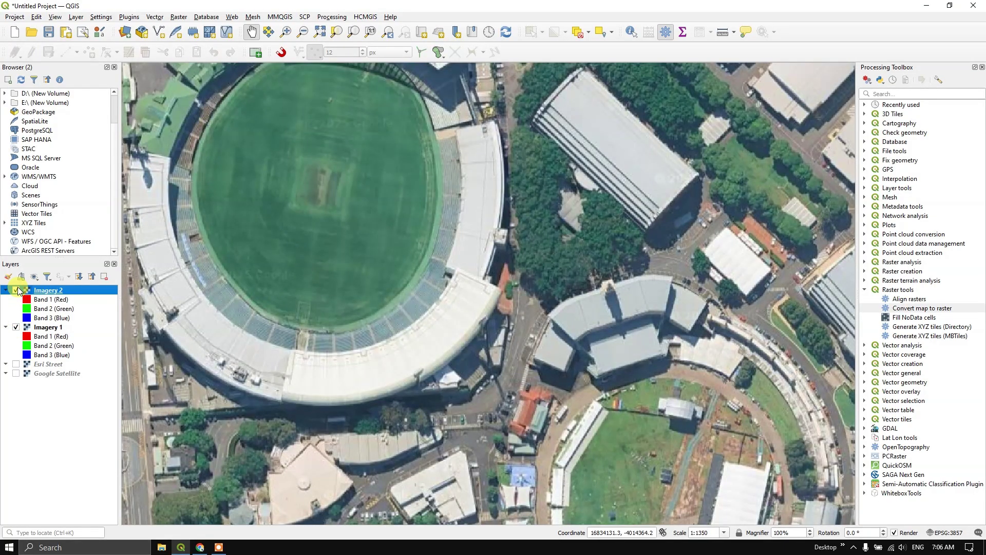
Start another map-to-raster conversion with an extent drawn over the whole visible map, and show the Google Satellite layer.
scroll(565, 331, "down", 3)
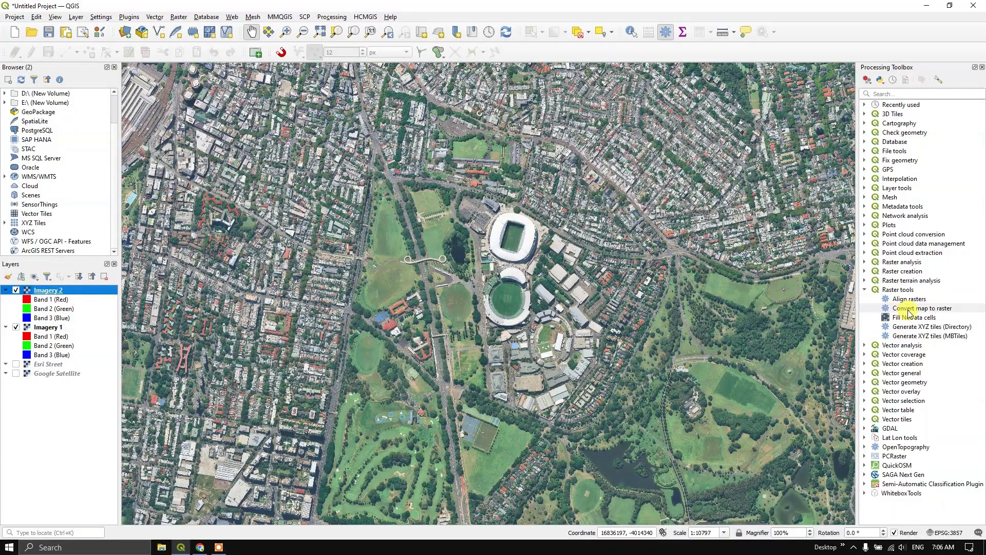
scroll(519, 303, "down", 1)
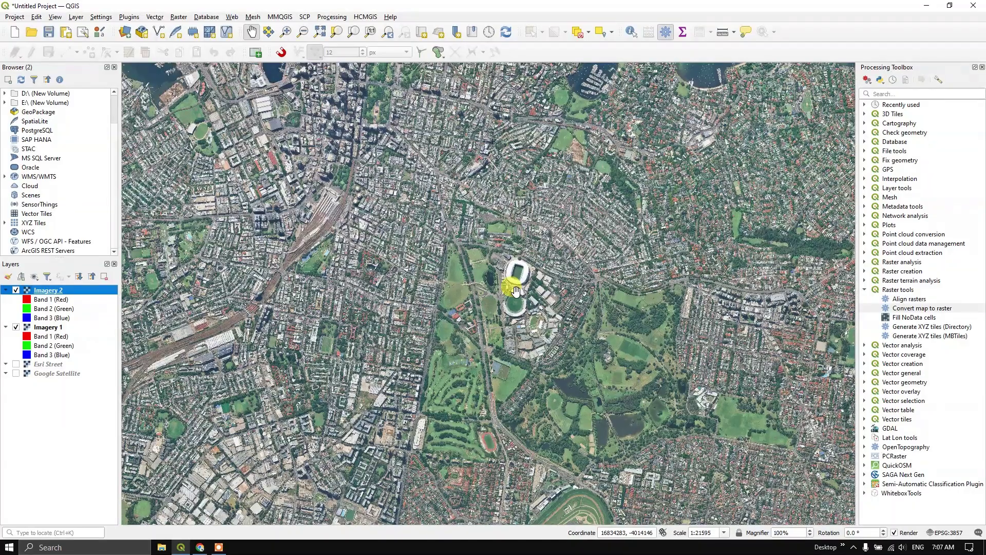
scroll(515, 290, "down", 1)
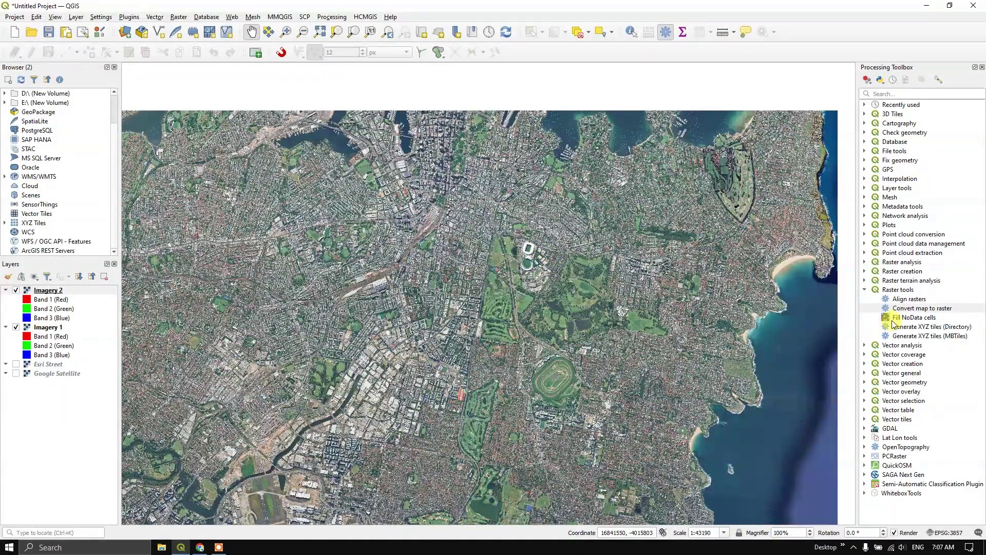
double_click(911, 309)
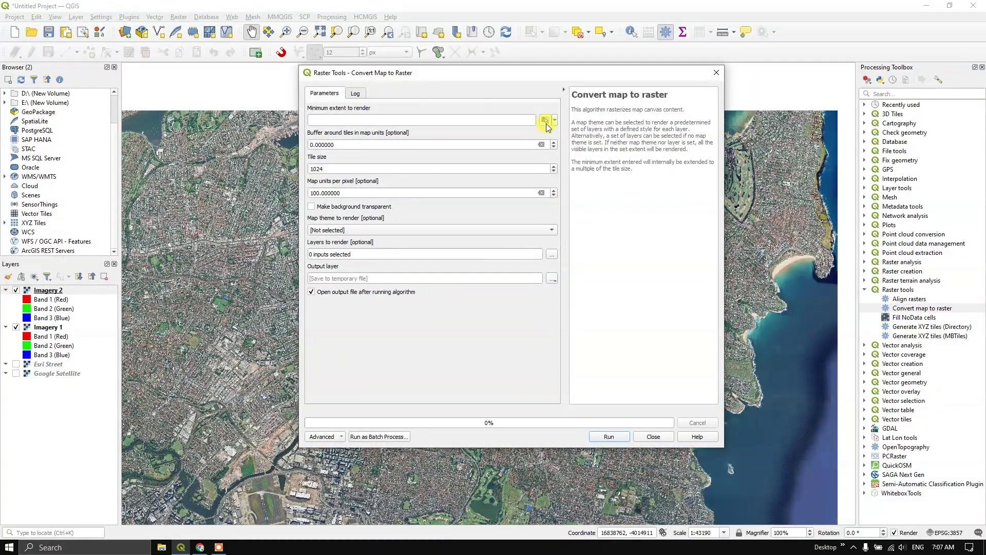
left_click(556, 179)
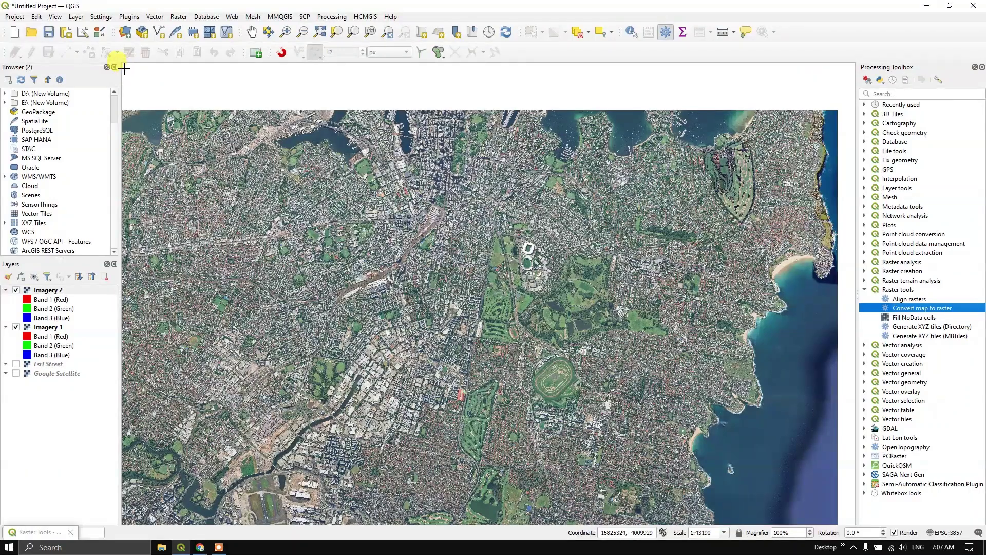
left_click_drag(124, 67, 847, 519)
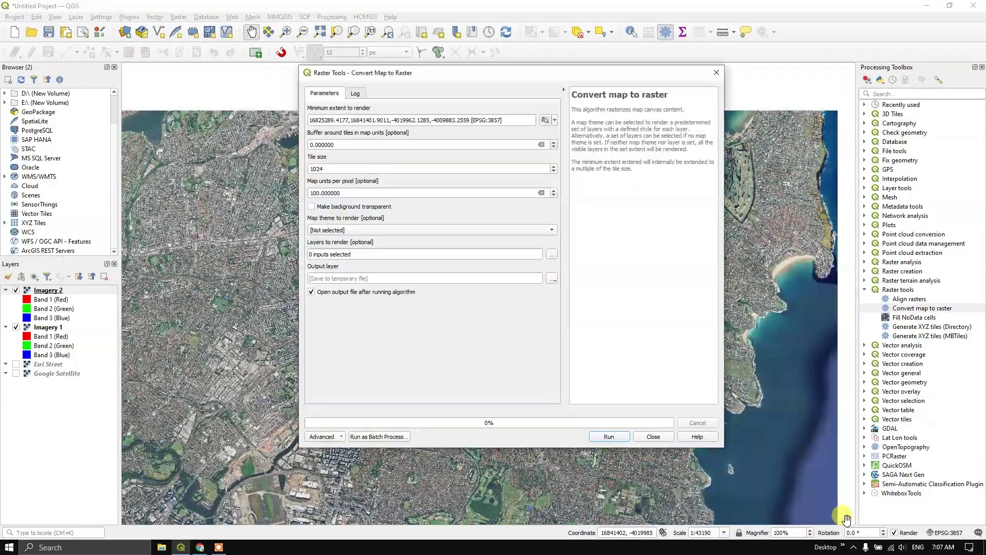
left_click(16, 374)
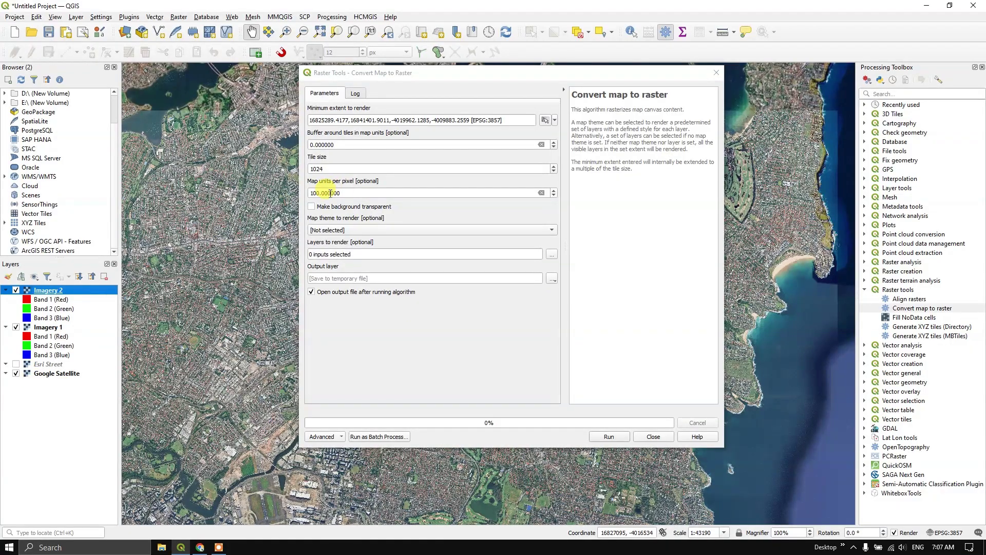
Set the map units per pixel to 30, render only Google Satellite, run the conversion to a temporary layer, and close the tool.
left_click_drag(320, 194, 313, 193)
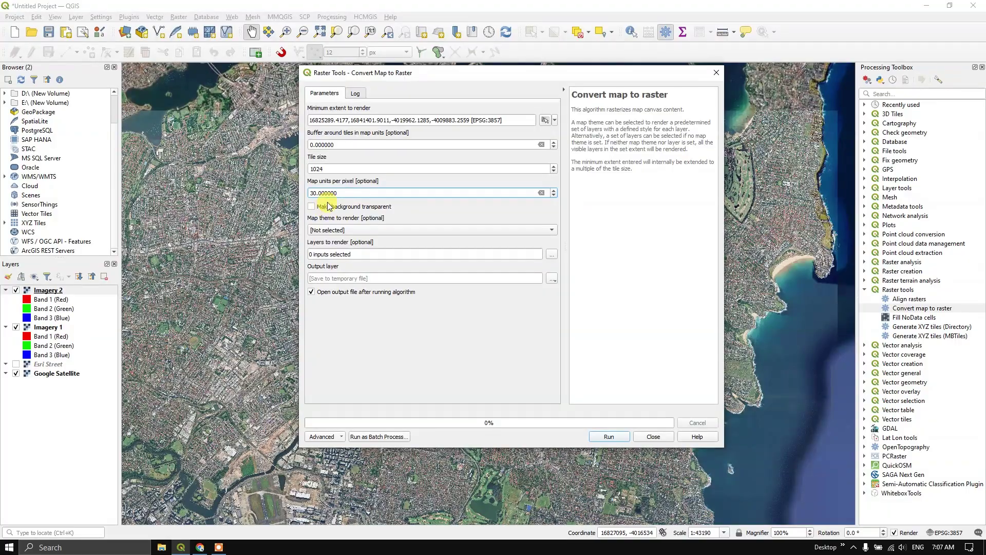
left_click(552, 254)
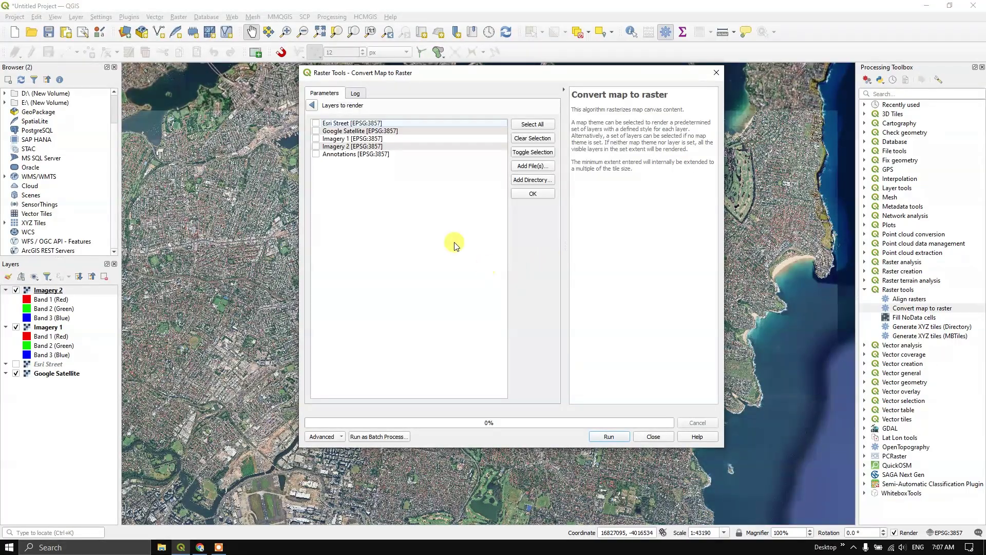
left_click(316, 131)
left_click(547, 194)
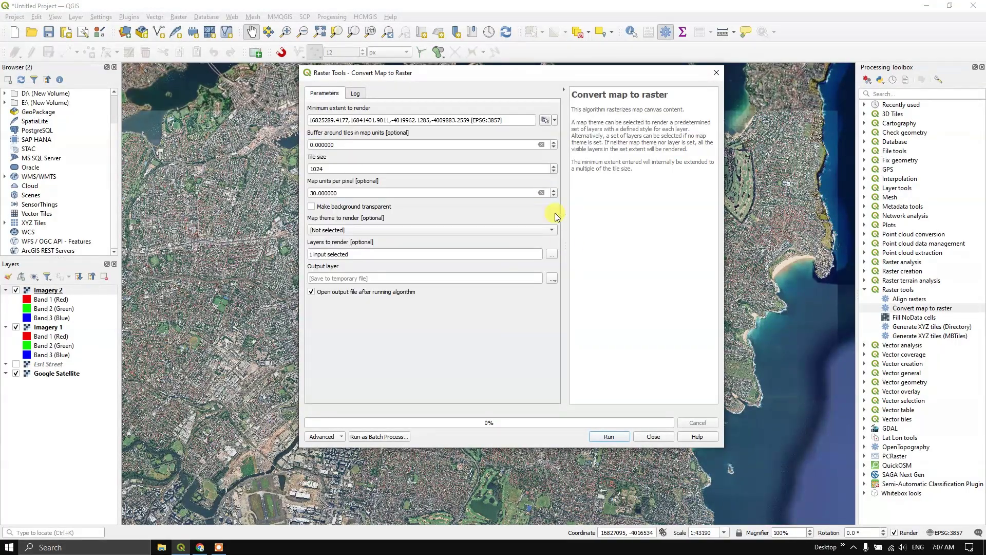
left_click(609, 437)
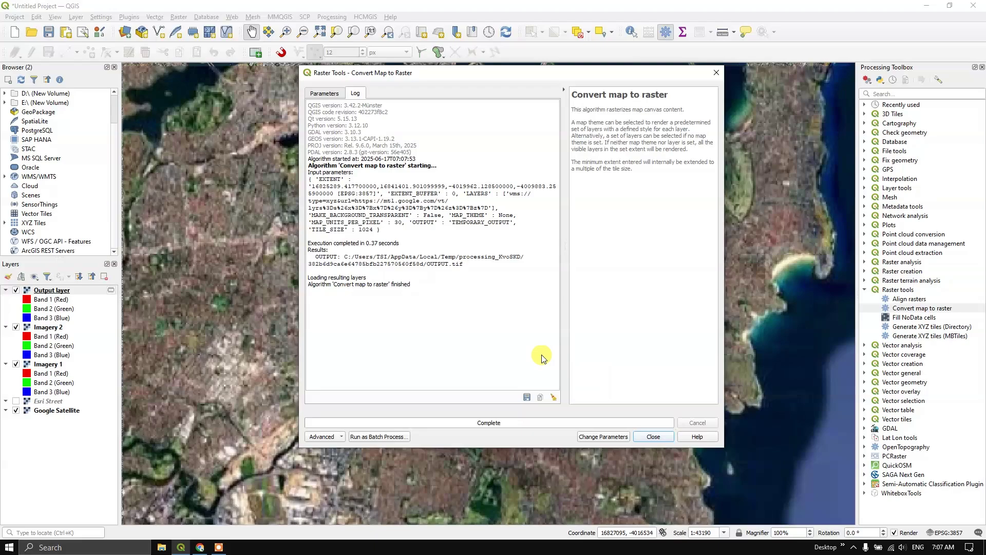
left_click(716, 72)
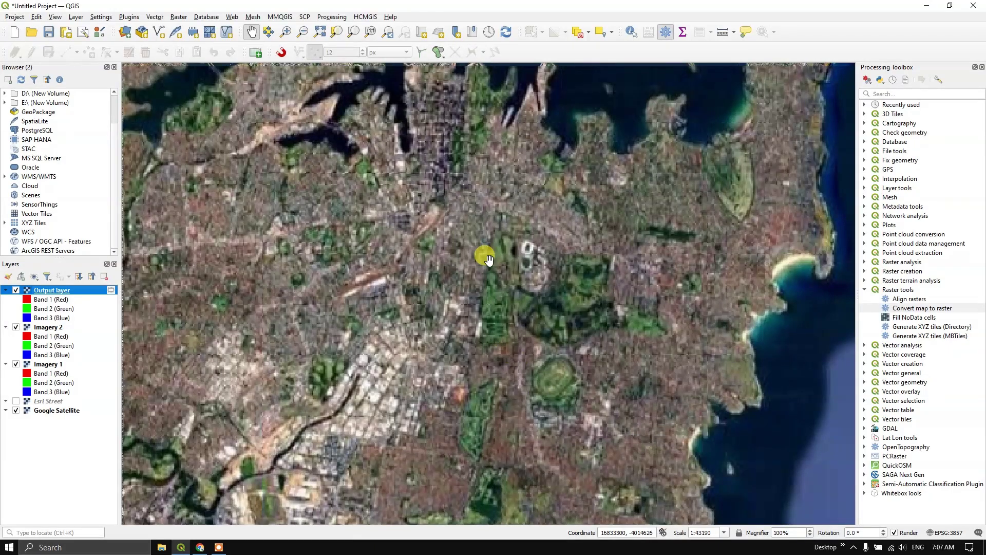
Examine the detail of the 30-unit output layer around the stadiums and the industrial area, close up and over the whole extent.
scroll(536, 274, "up", 1)
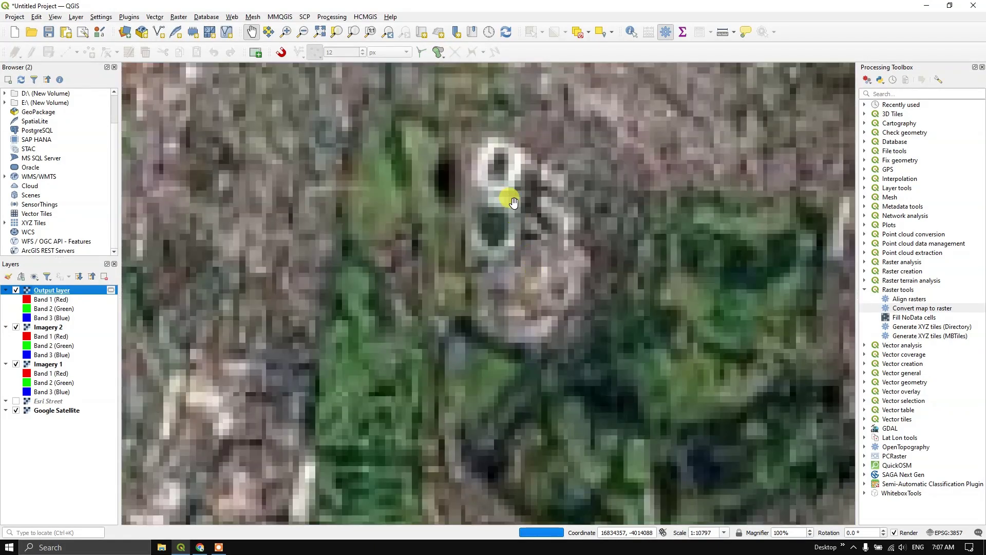
scroll(513, 233, "down", 2)
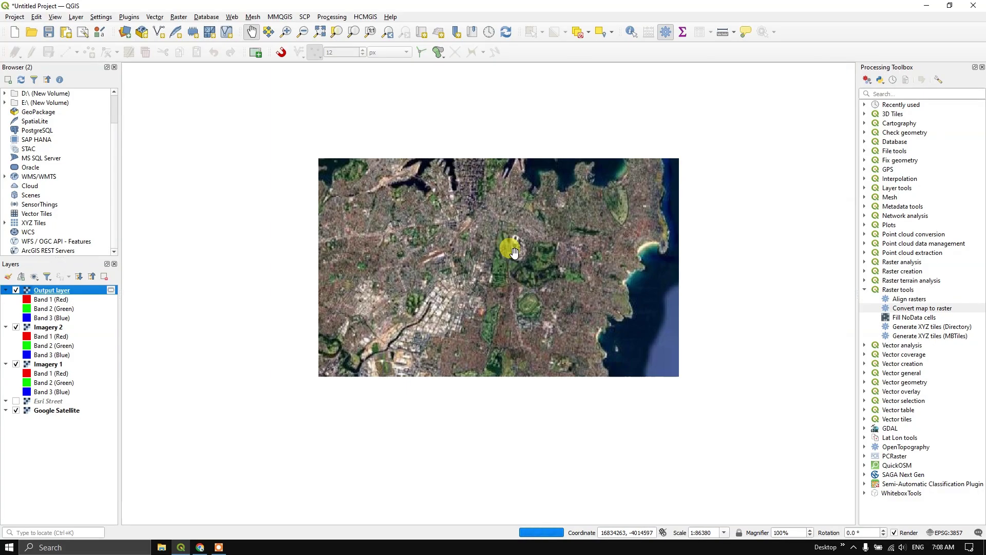
scroll(493, 259, "up", 1)
scroll(407, 369, "up", 1)
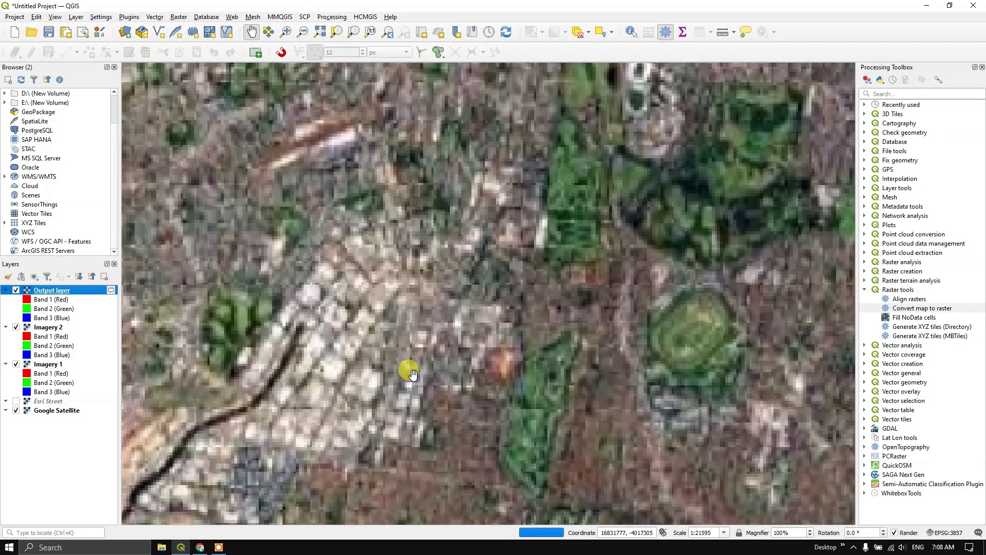
scroll(416, 331, "down", 1)
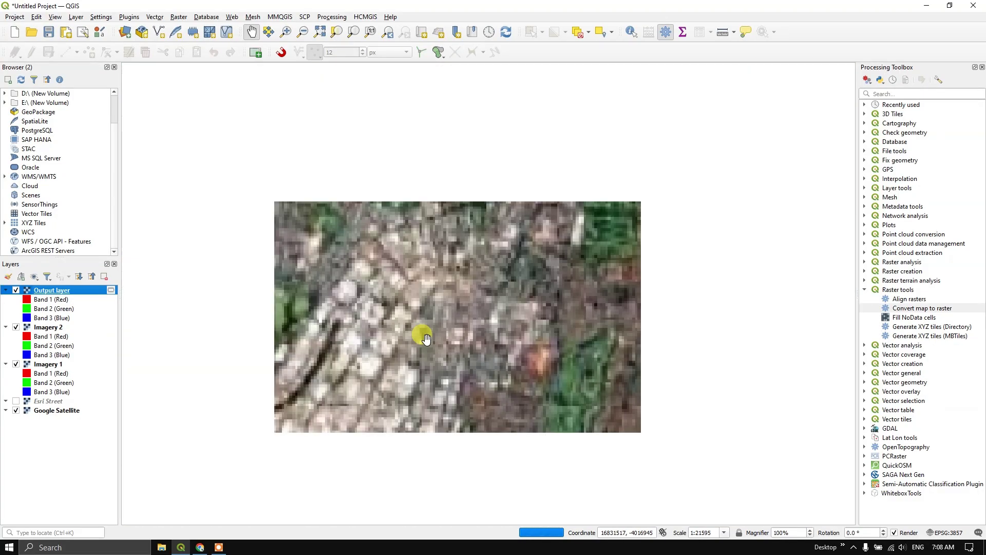
scroll(426, 336, "down", 1)
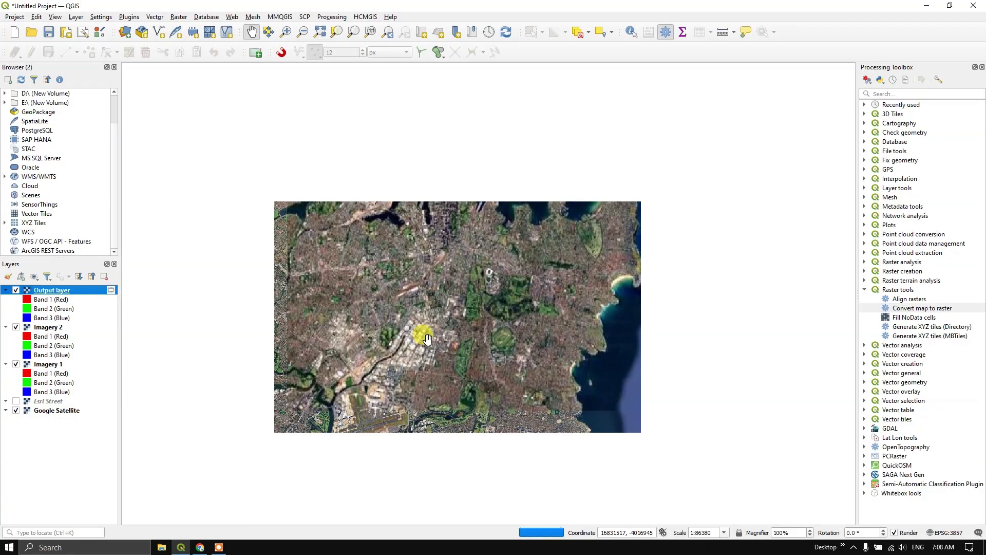
Start another map-to-raster conversion at 10 map units per pixel, with an extent drawn over Sydney's harbour, airport and coastline.
double_click(924, 308)
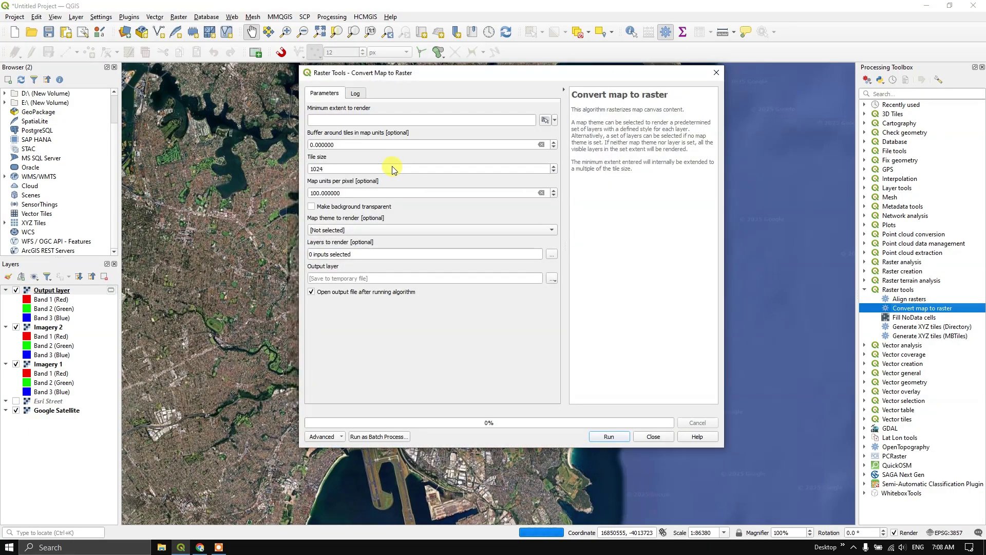
left_click_drag(353, 193, 288, 188)
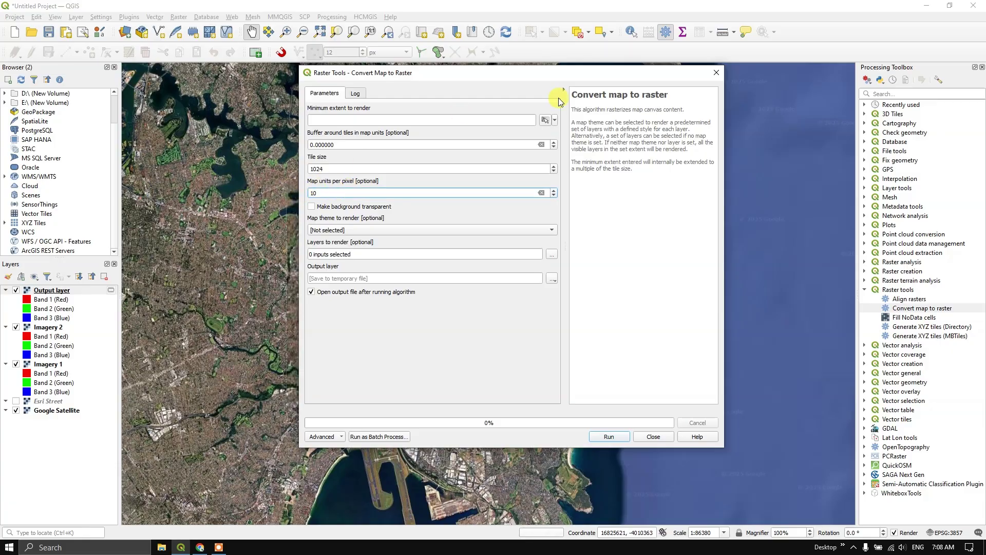
left_click(555, 121)
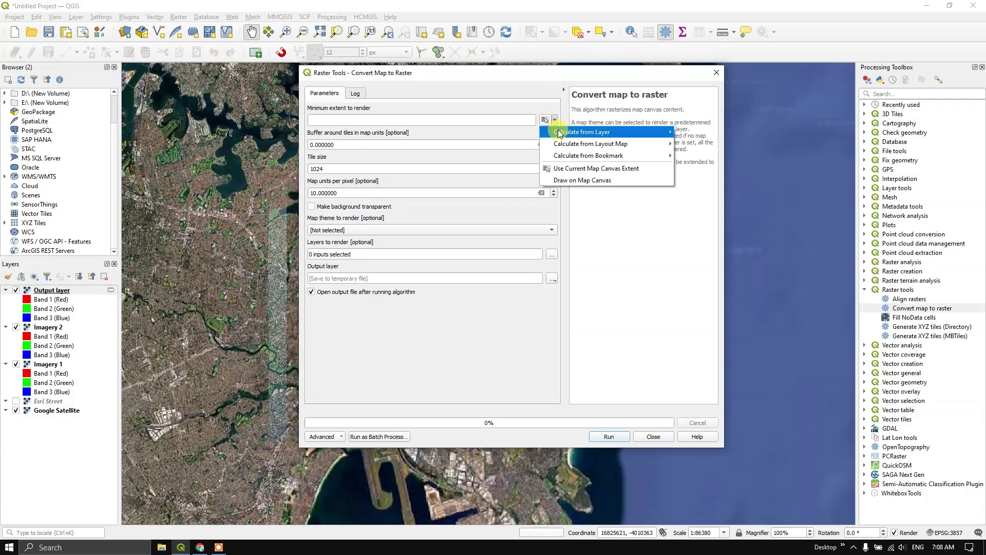
left_click(567, 181)
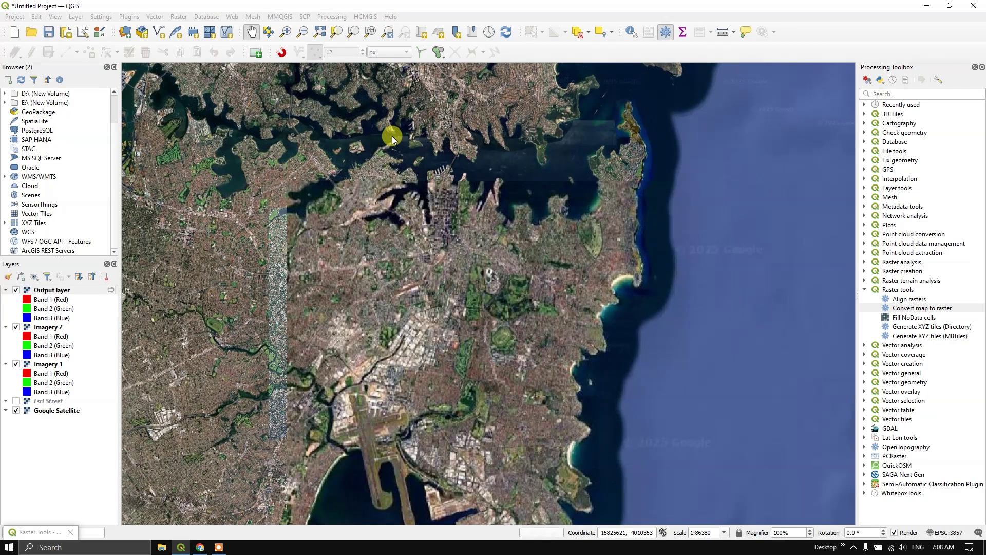
left_click_drag(211, 106, 837, 508)
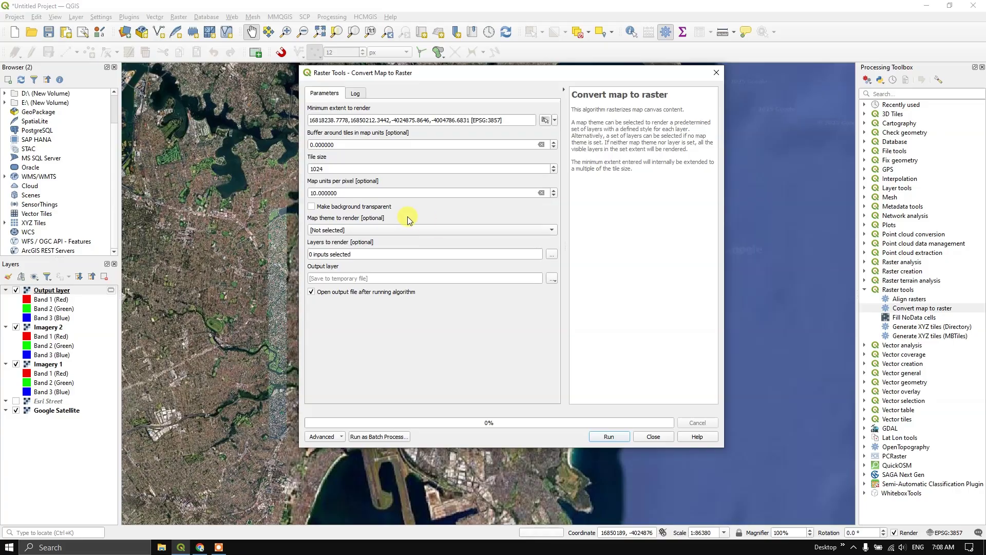
Choose Google Satellite as the only layer to render, run the conversion to a temporary layer, and close the tool.
left_click(552, 255)
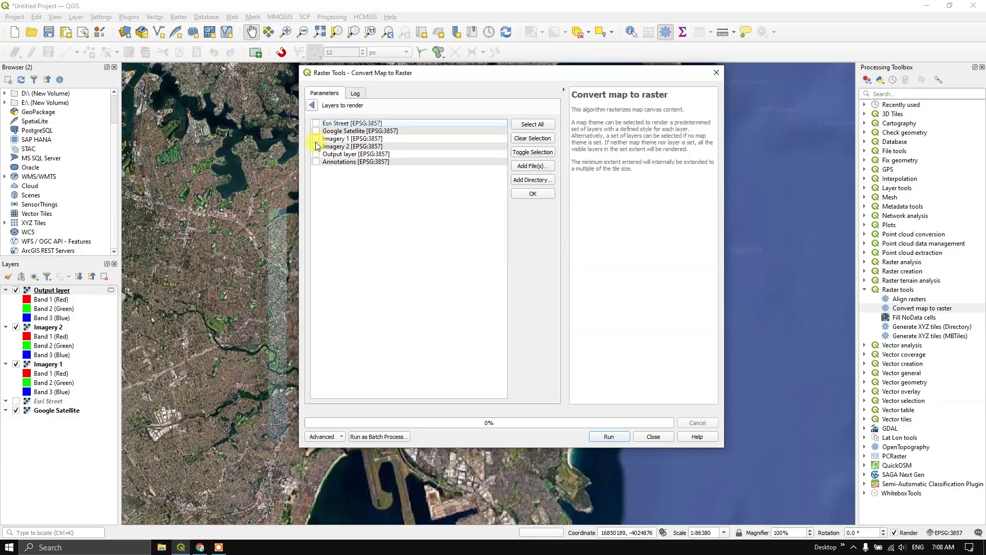
left_click(533, 193)
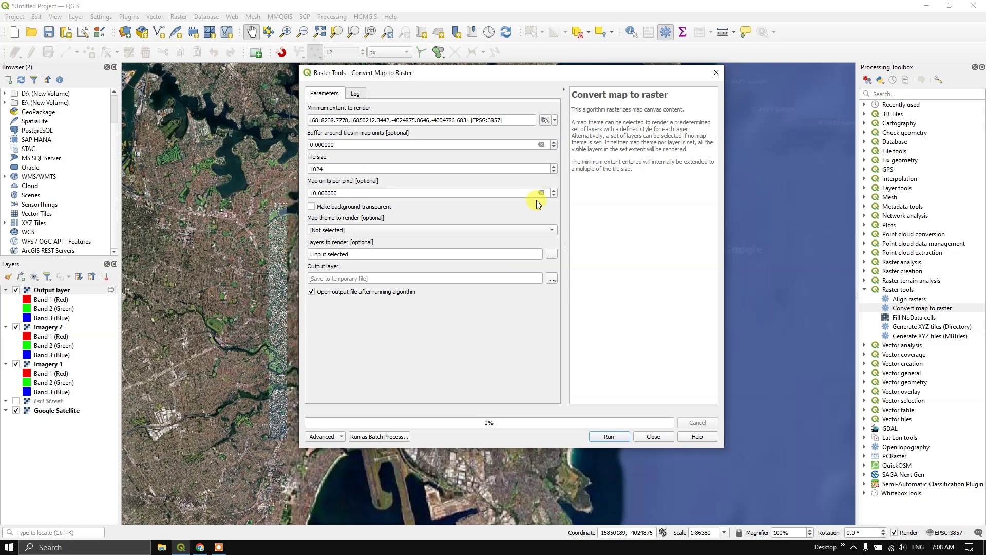
left_click(609, 436)
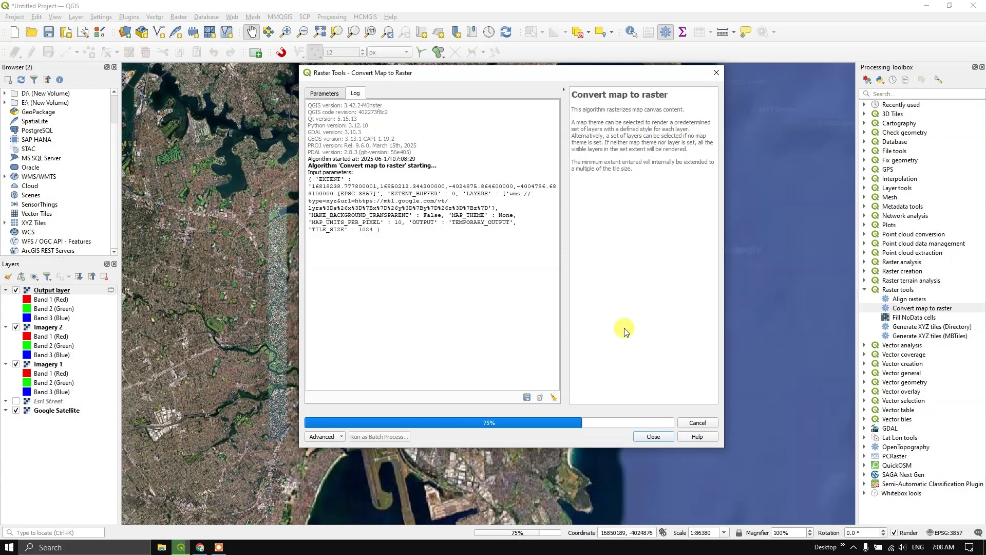
left_click(654, 437)
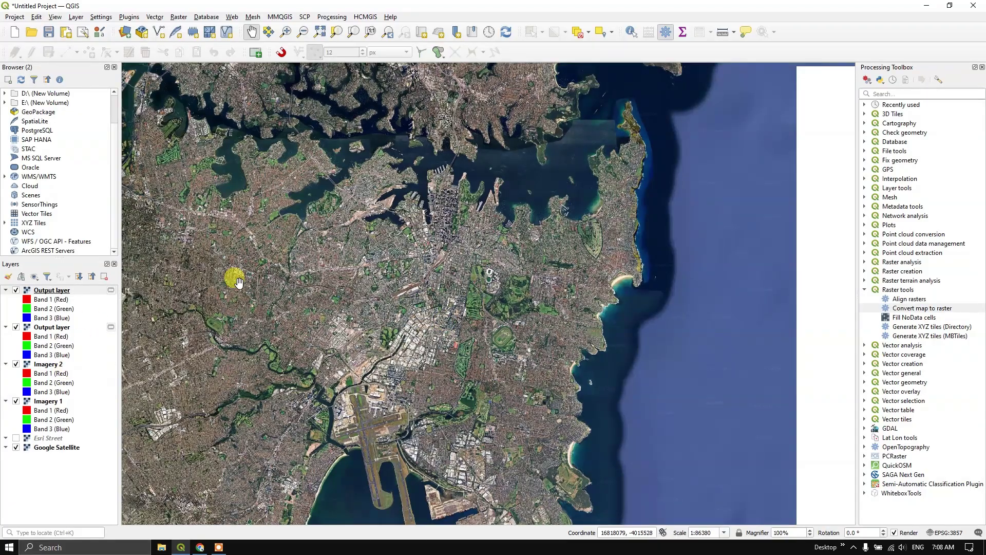
Compare the 10-unit output, the 30-unit output and Imagery 2 at the stadiums by hiding the two output layers in turn.
scroll(491, 275, "up", 3)
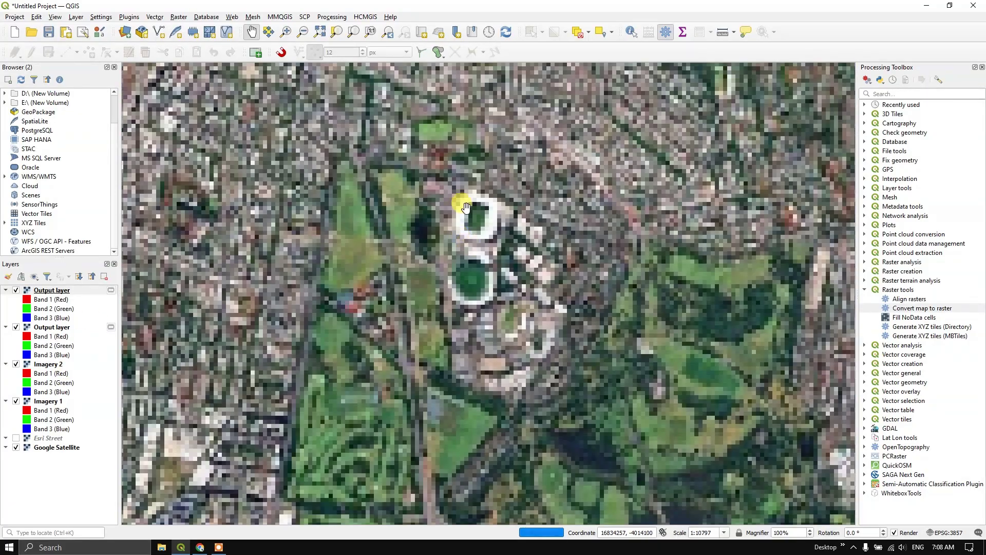
left_click(17, 291)
left_click(16, 290)
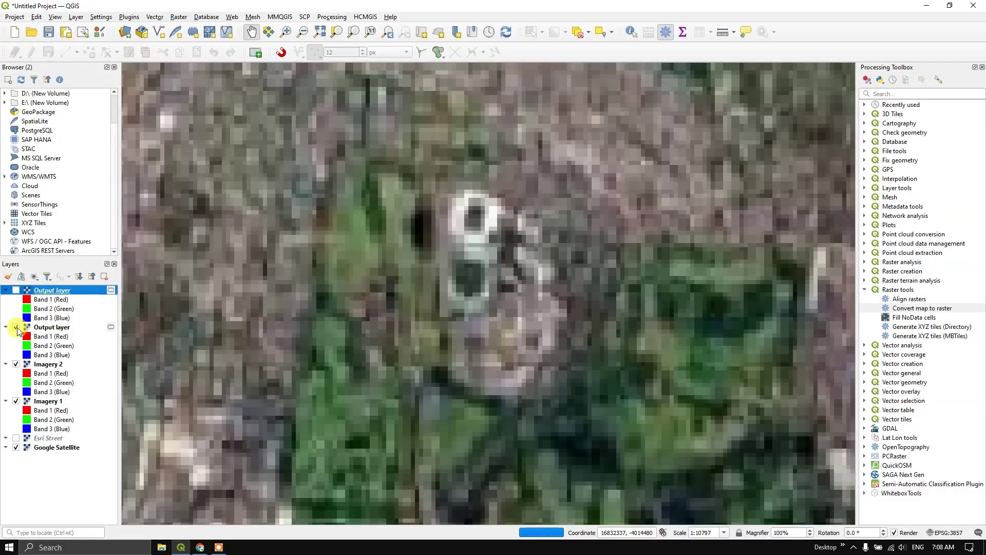
left_click(17, 329)
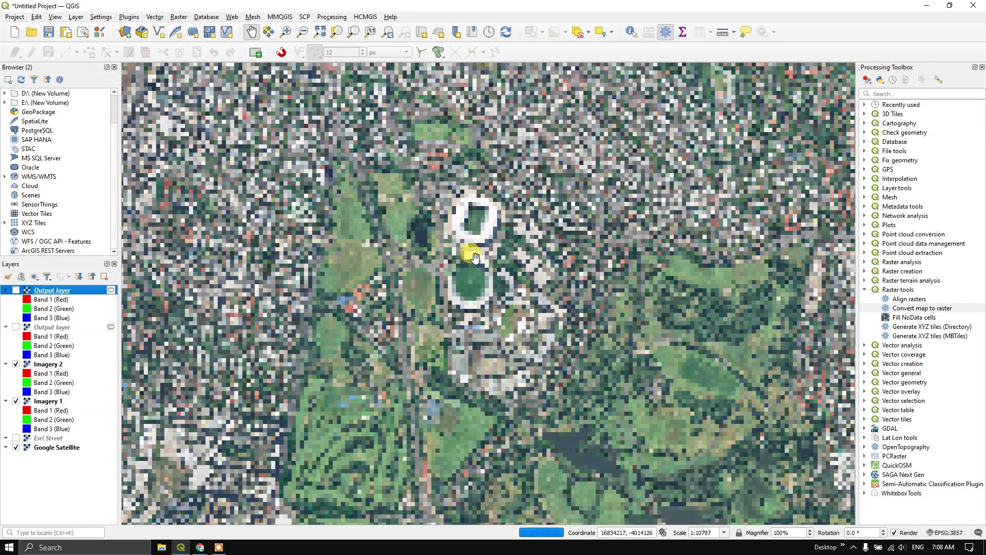
Examine the detail of Imagery 2 over its whole extent and close up at the stadiums, the racecourse and the parkland.
scroll(478, 258, "down", 2)
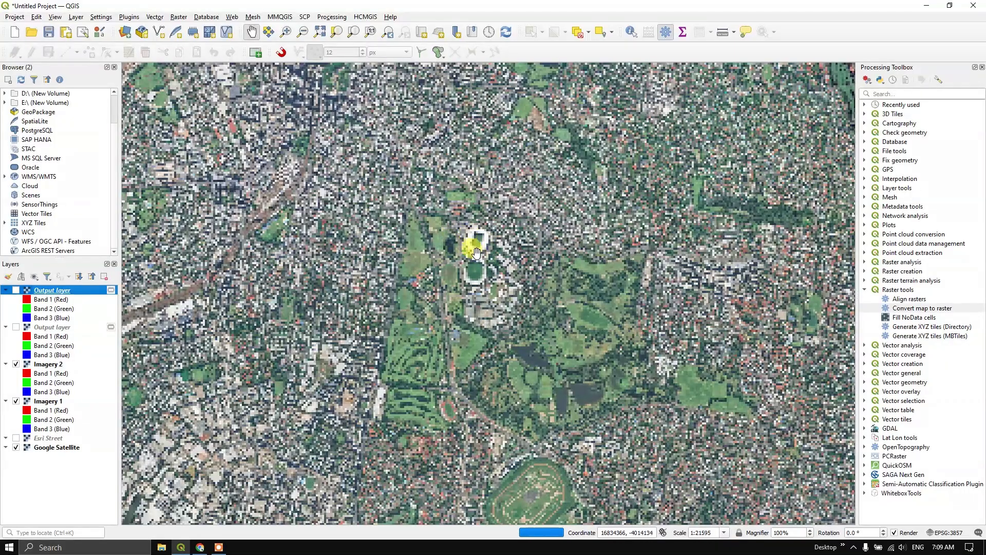
scroll(473, 252, "up", 2)
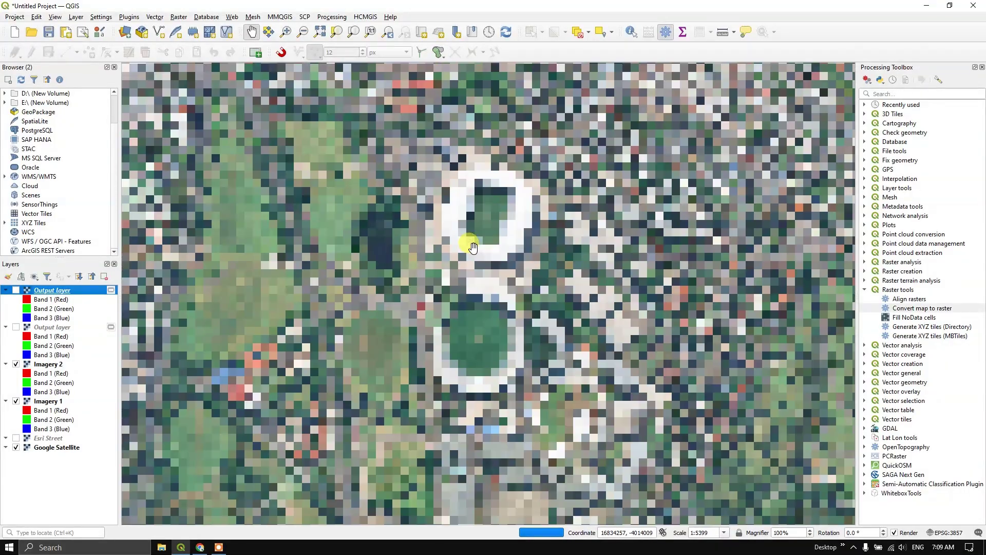
scroll(521, 323, "down", 4)
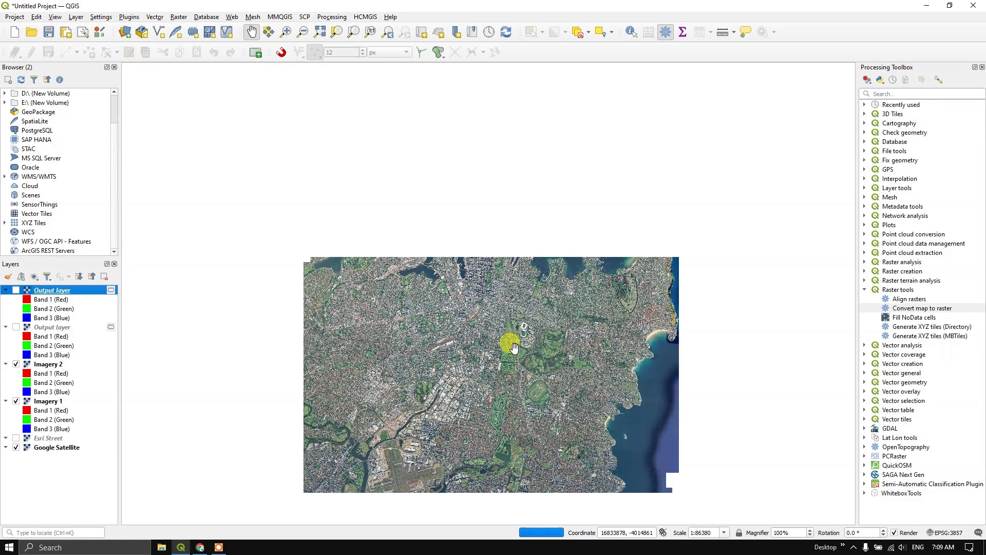
scroll(515, 345, "up", 2)
scroll(522, 354, "up", 1)
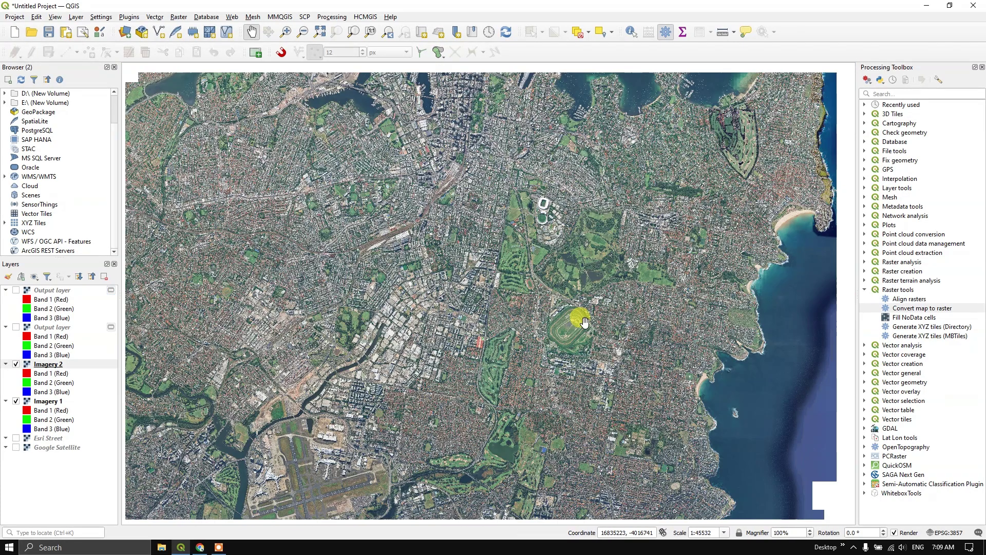
scroll(595, 311, "up", 3)
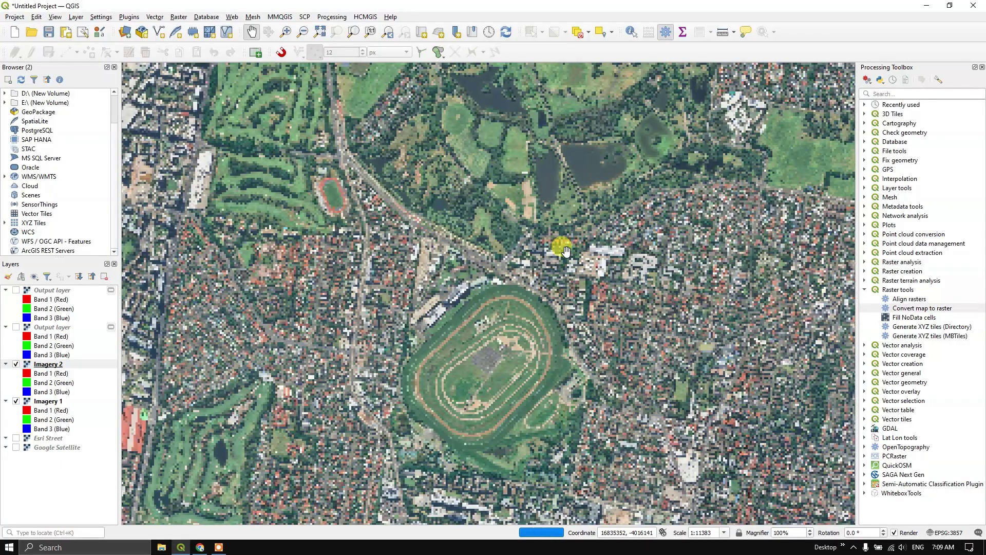
left_click_drag(561, 245, 590, 408)
left_click_drag(572, 307, 582, 472)
left_click_drag(647, 353, 624, 268)
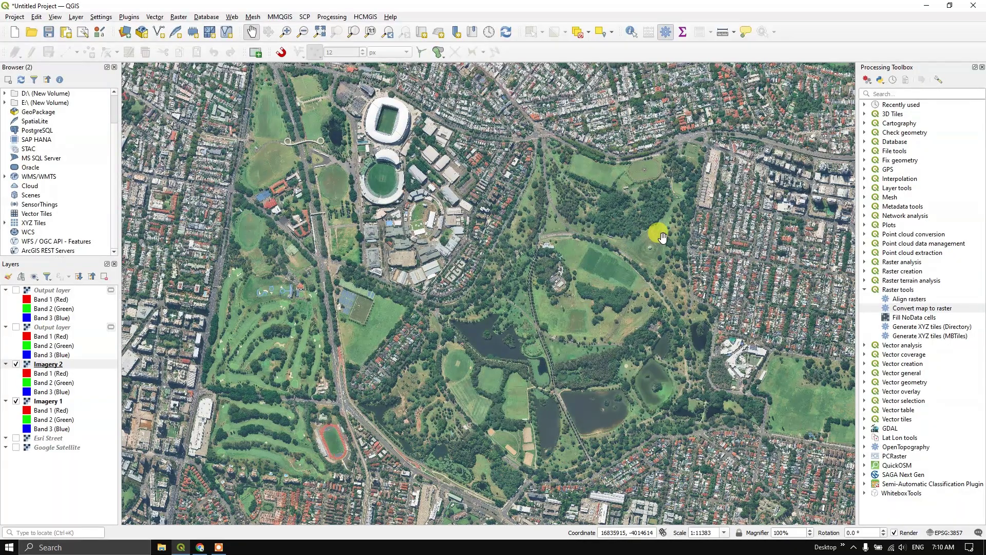
scroll(660, 241, "up", 2)
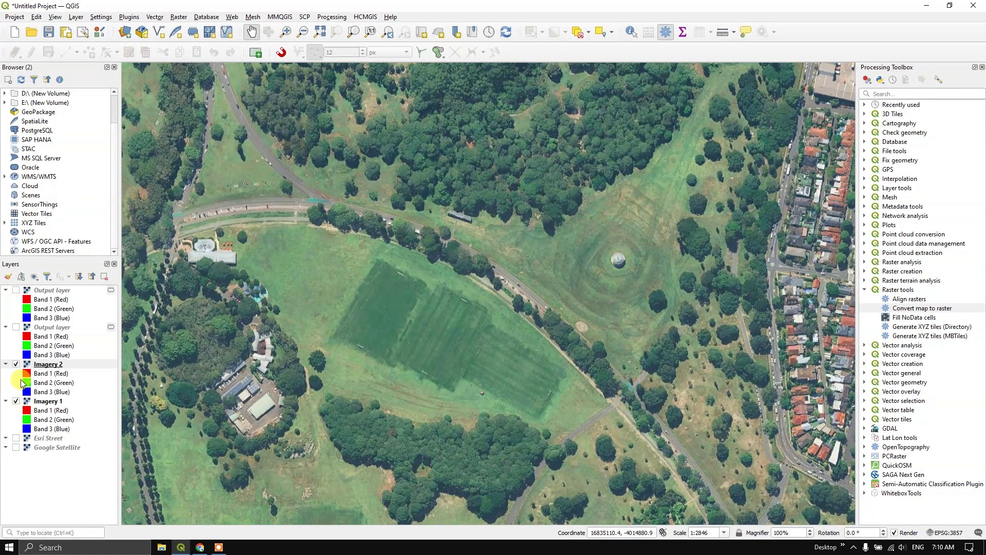
Compare Imagery 1 and Imagery 2 close up at the round domed structure in the park by switching Imagery 2's visibility.
left_click(18, 366)
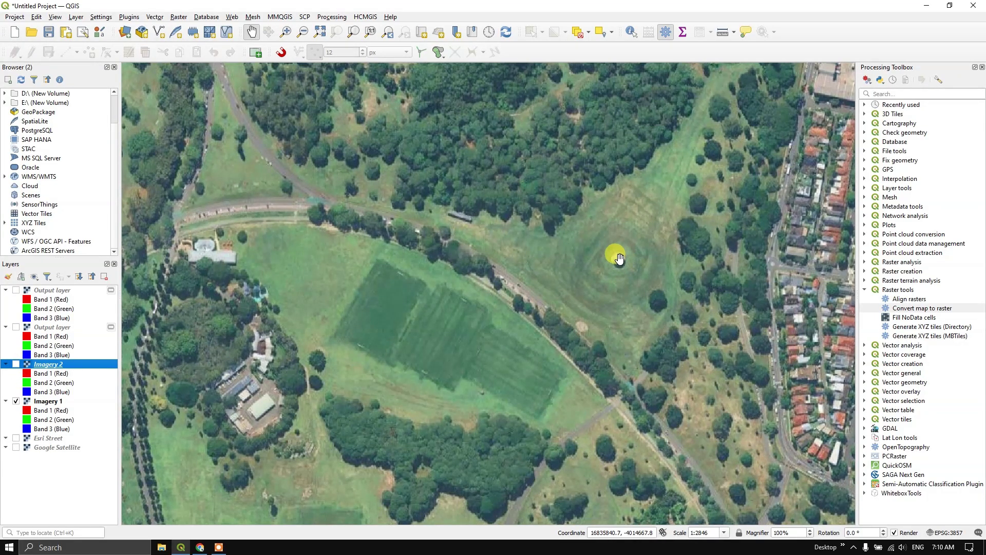
scroll(620, 240, "up", 1)
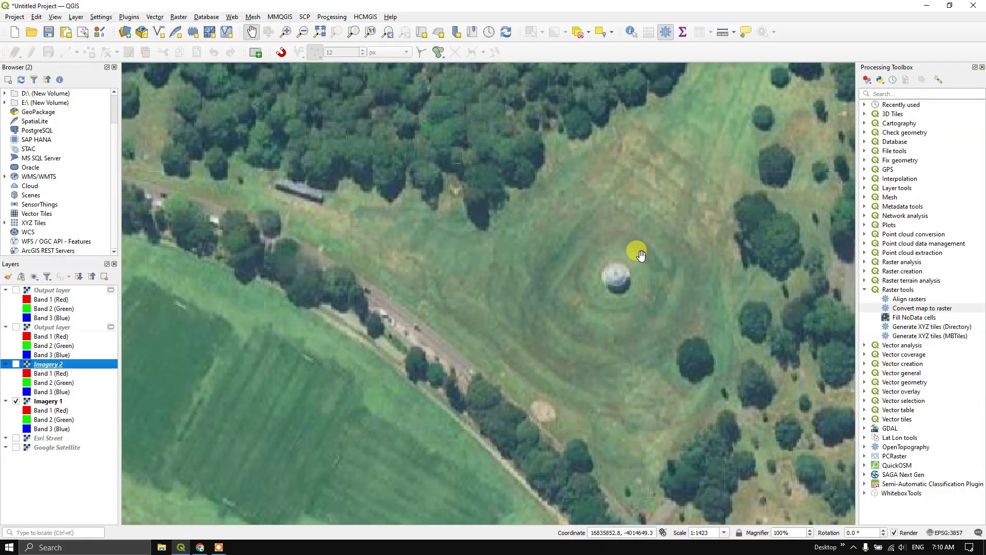
left_click(16, 364)
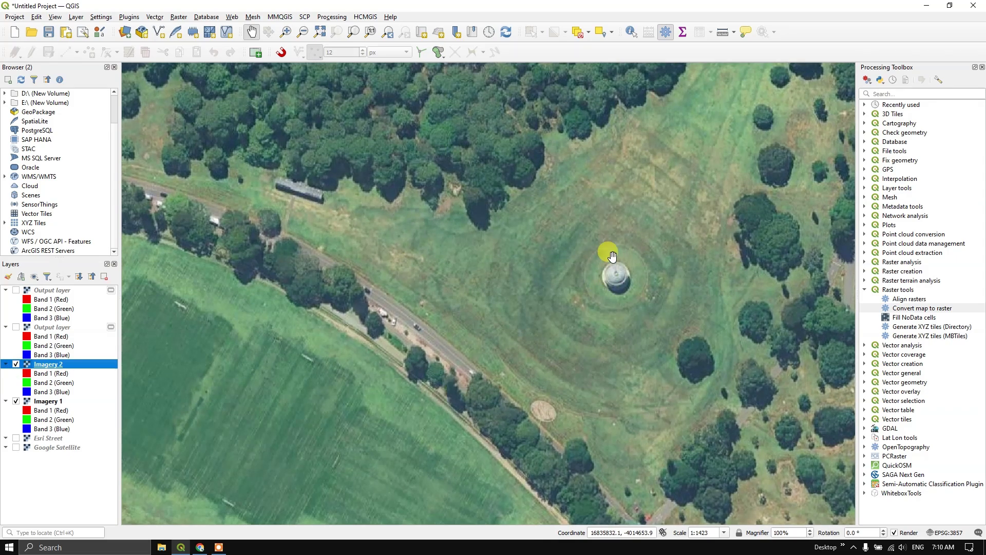
Compare the 30-unit and 10-unit output layers at the same park location by showing each in turn, and hide both again.
left_click(16, 327)
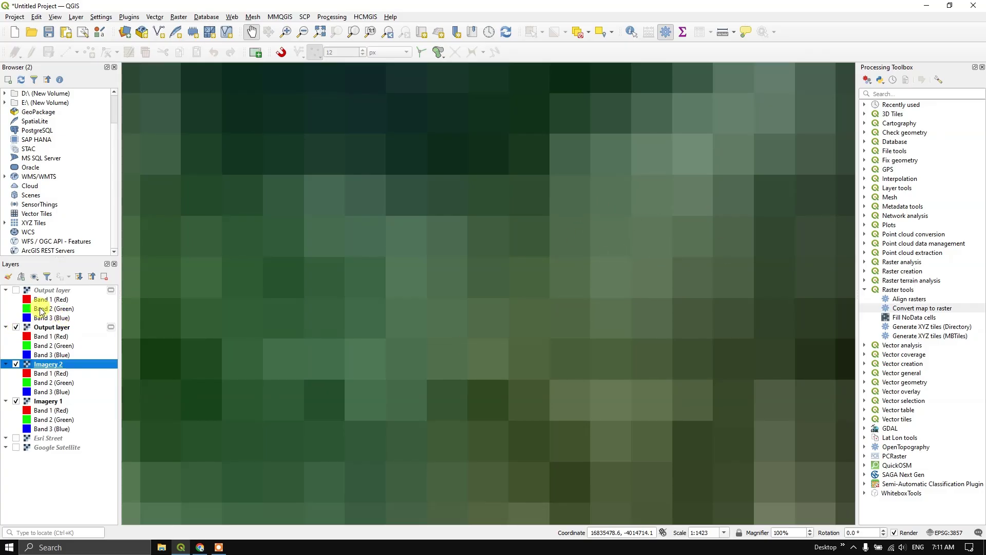
left_click(17, 290)
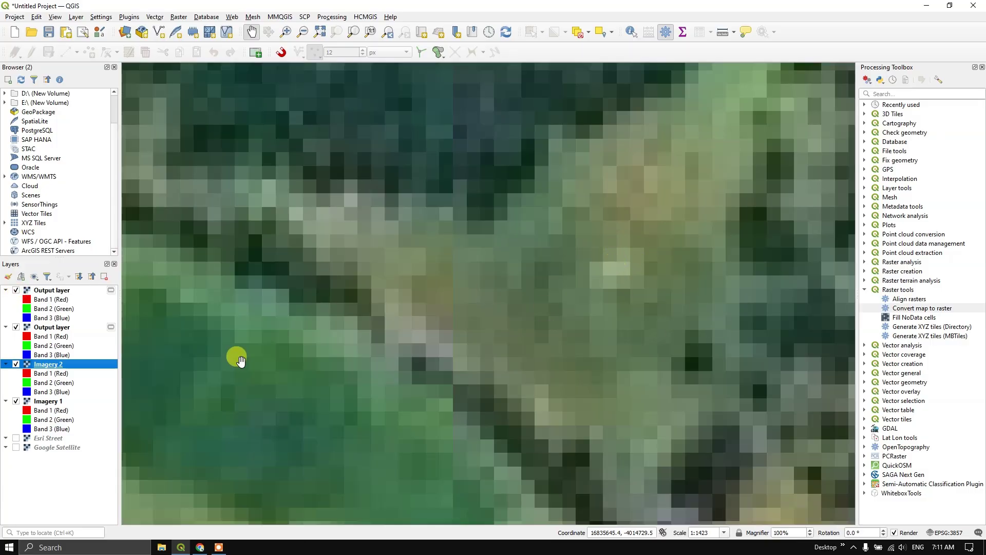
left_click(16, 290)
left_click(16, 327)
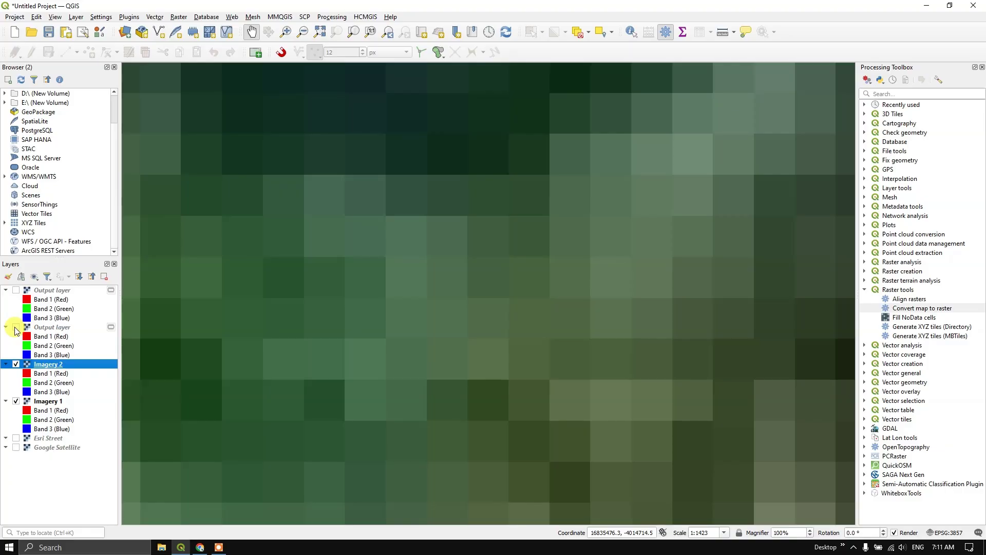
Compare Imagery 1 and Imagery 2 around the park's domed structure, leaving only Imagery 2 visible.
left_click(16, 364)
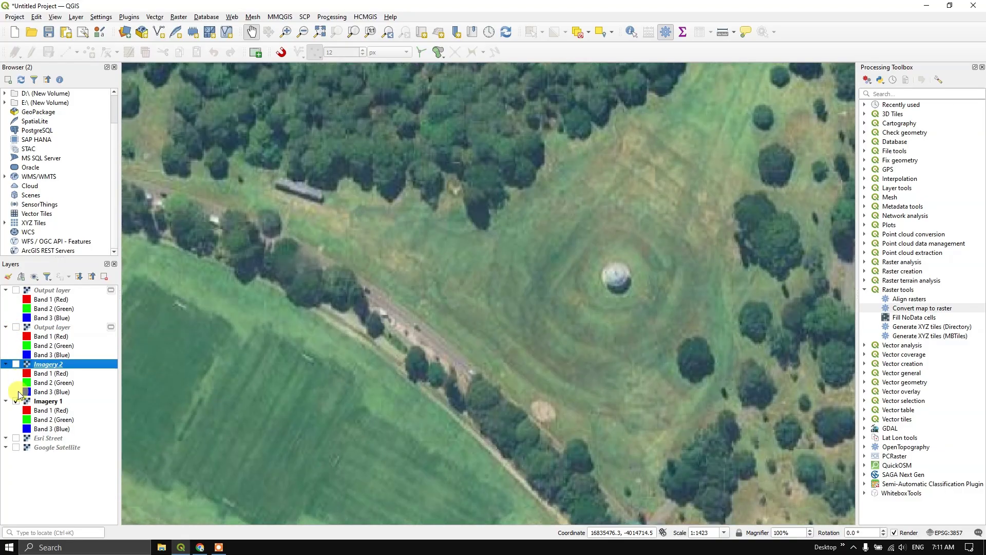
left_click(17, 401)
left_click(16, 364)
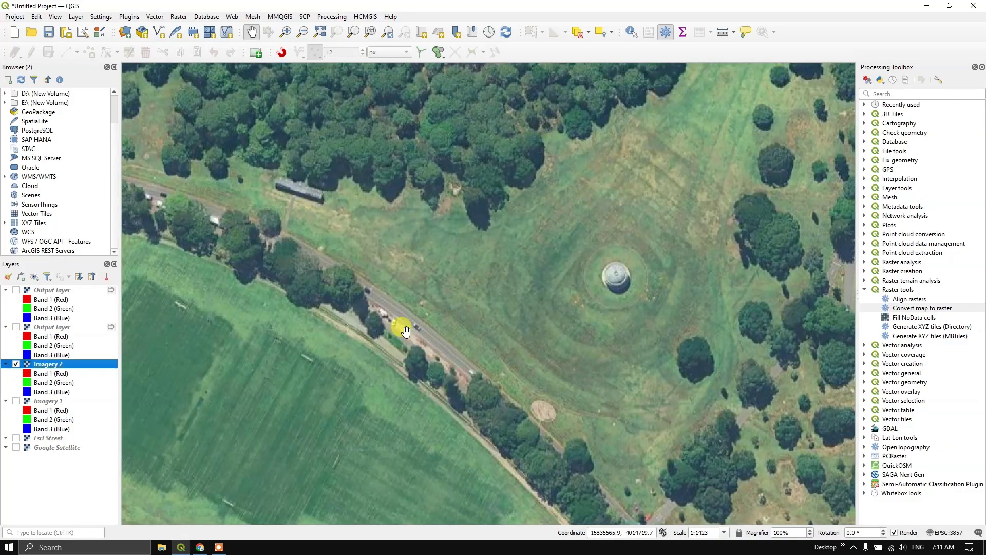
scroll(608, 307, "down", 1)
scroll(612, 311, "down", 1)
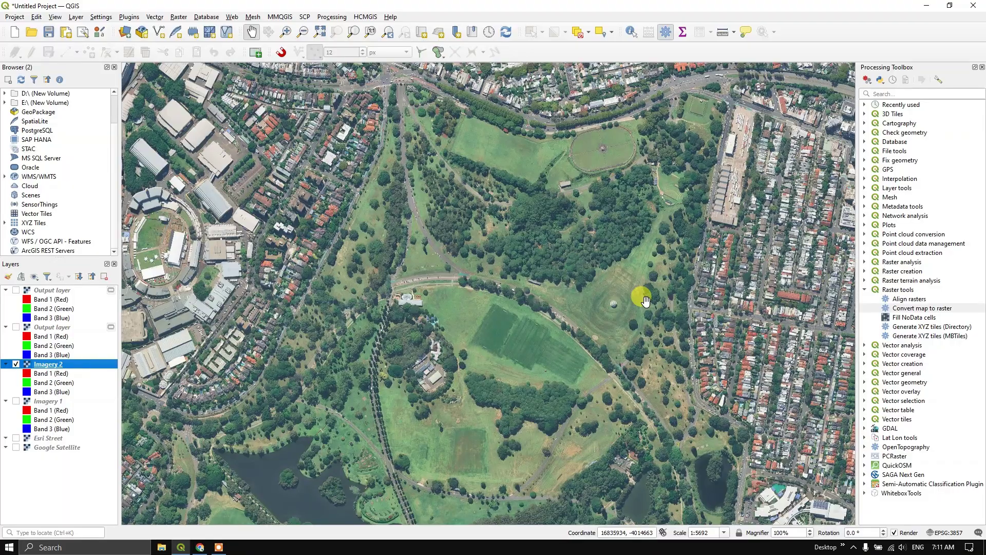
Measure the width of a single Imagery 2 pixel at the edge of the domed structure, with the measurement unit set to centimeters.
scroll(646, 301, "up", 1)
scroll(622, 303, "up", 2)
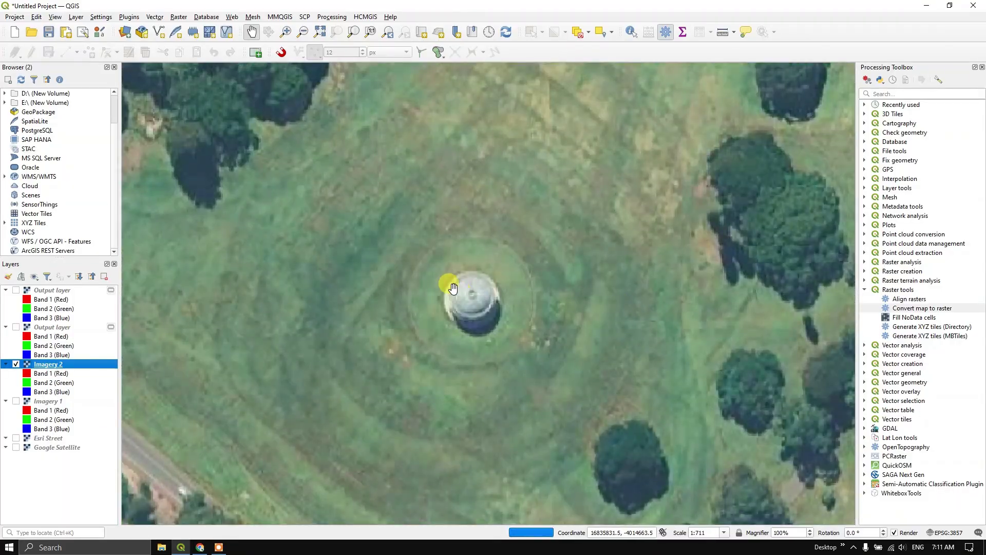
scroll(462, 293, "up", 1)
scroll(424, 293, "up", 2)
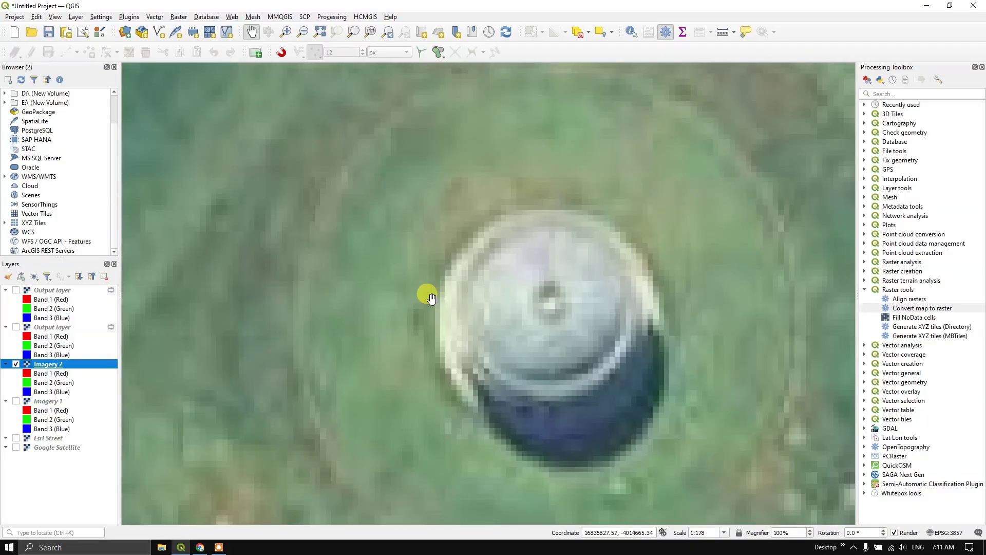
scroll(454, 285, "up", 1)
scroll(460, 288, "up", 1)
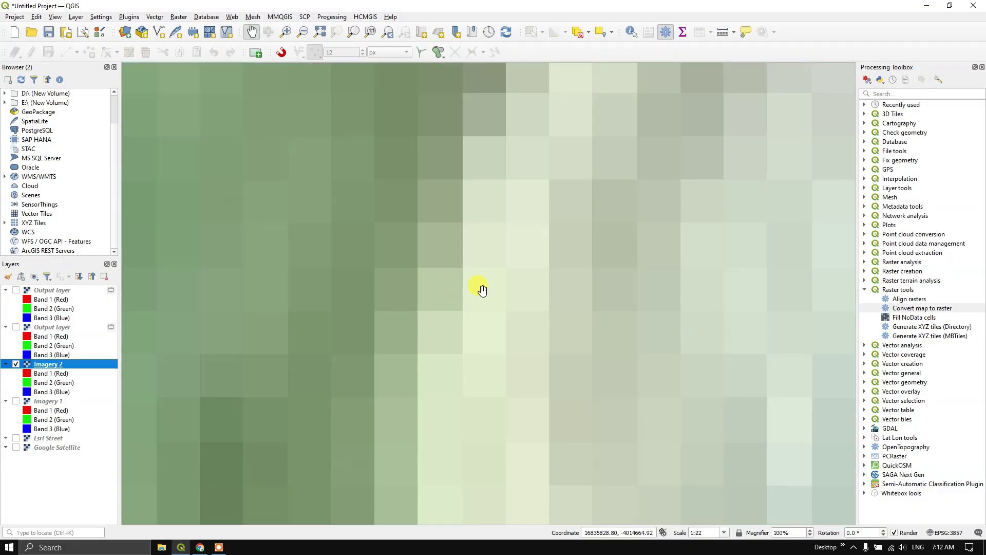
left_click(721, 32)
left_click(461, 337)
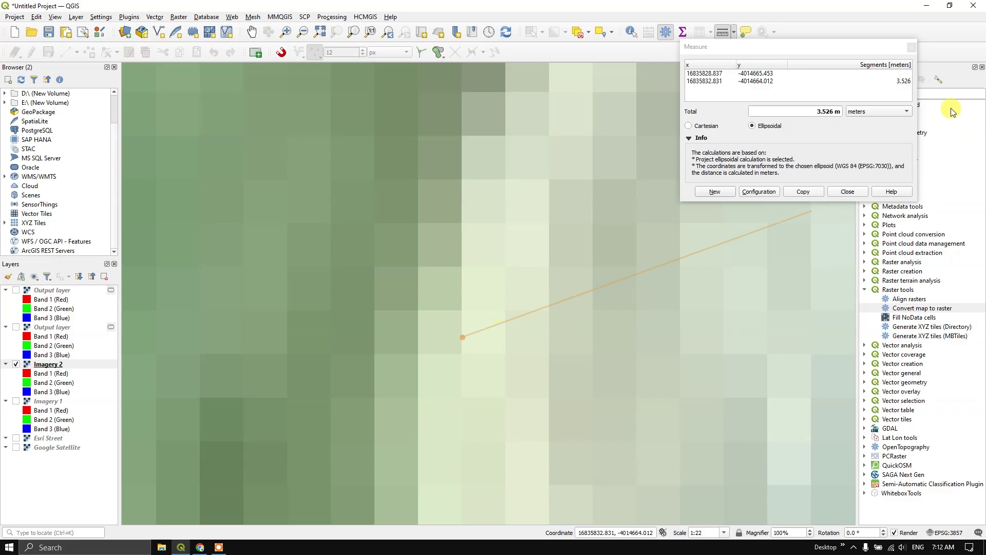
left_click(870, 113)
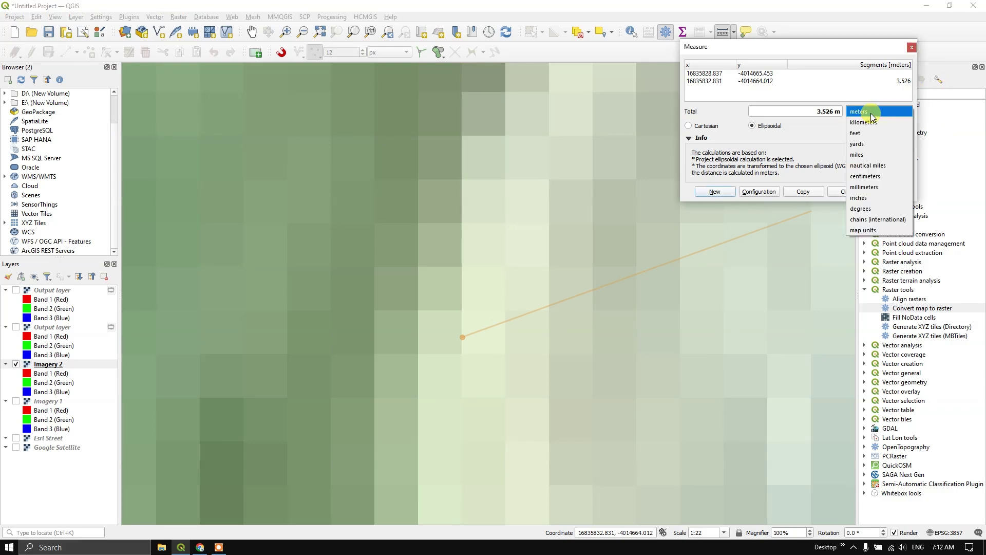
left_click(864, 176)
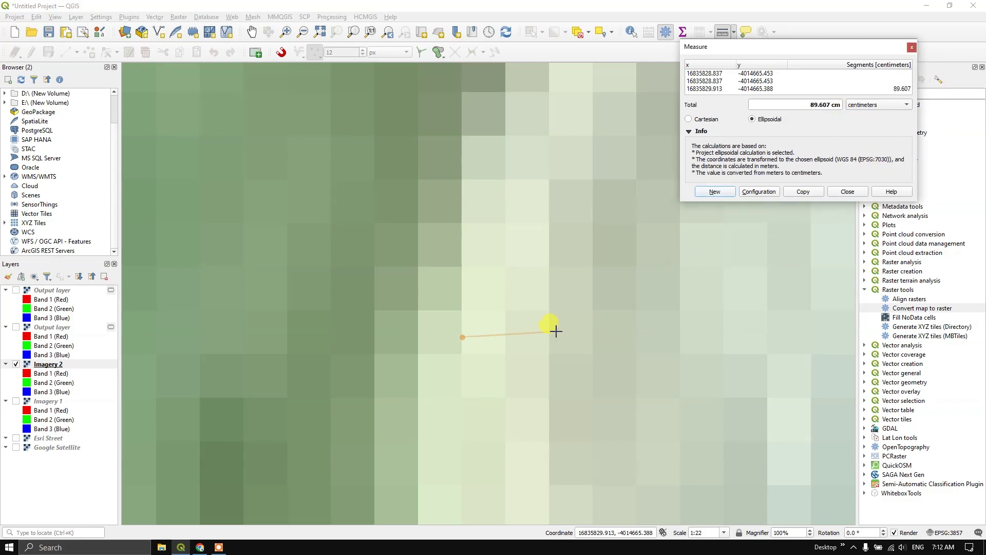
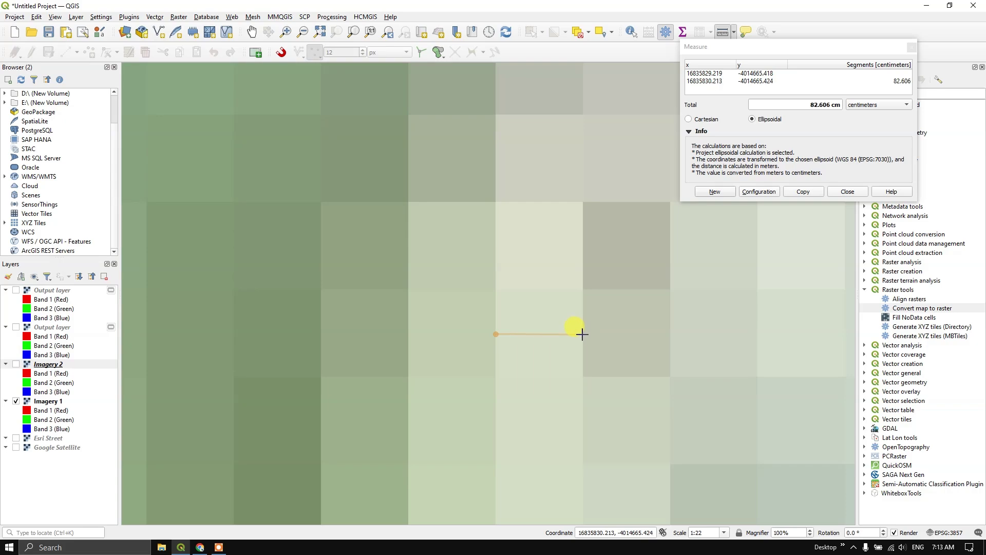
Show the 30-unit output layer and measure the width of one of its pixels, with the measurement unit set to meters.
left_click(16, 327)
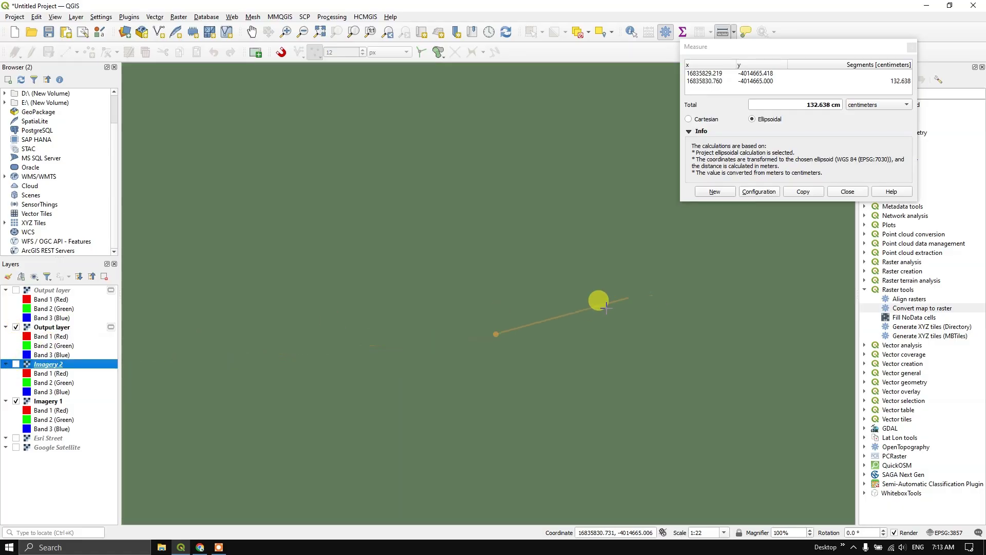
scroll(506, 323, "down", 3)
scroll(504, 324, "down", 3)
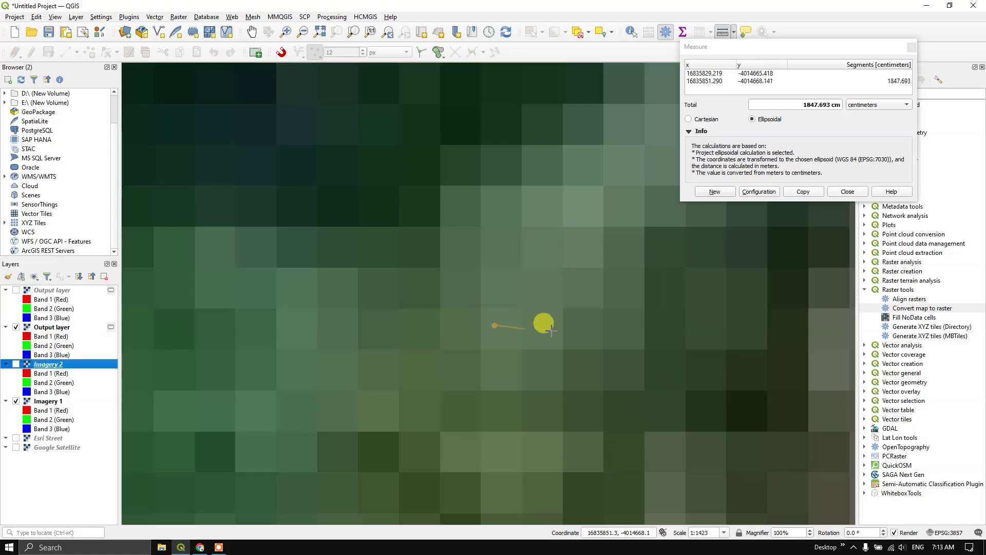
left_click(720, 193)
left_click(481, 328)
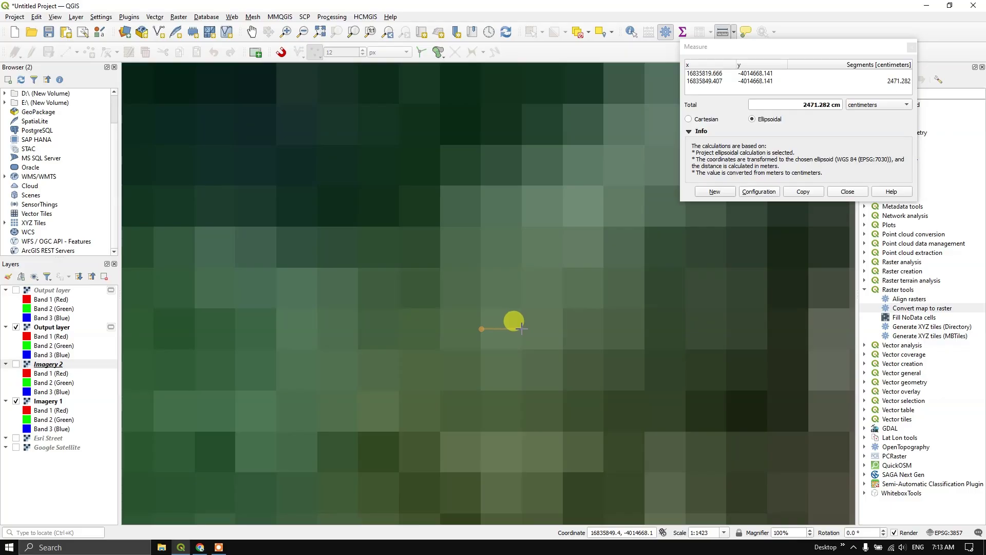
left_click(865, 104)
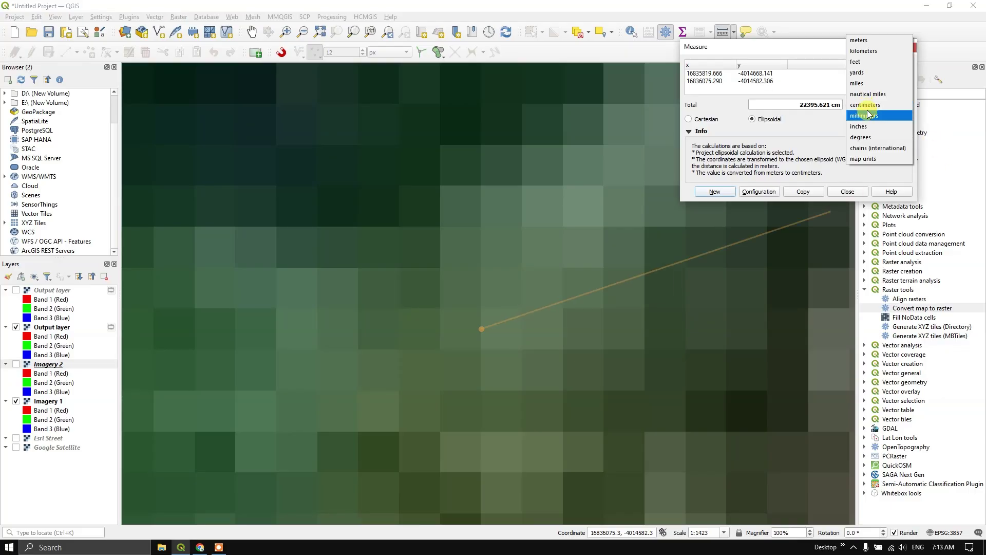
left_click(859, 40)
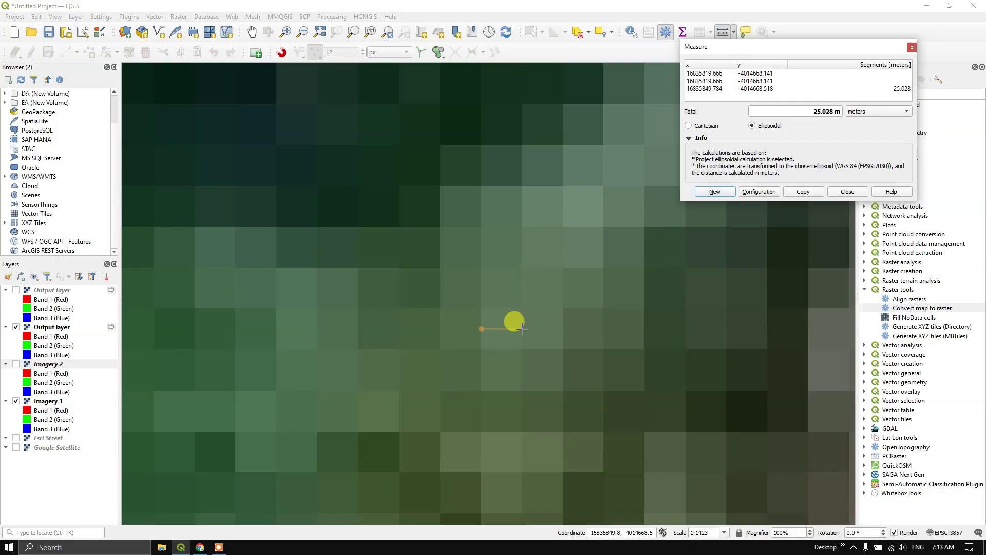
Display only the 10-unit output layer, measure the width of one of its pixels, and clear the measurement.
left_click(16, 289)
left_click(15, 326)
left_click(16, 400)
scroll(494, 333, "up", 2)
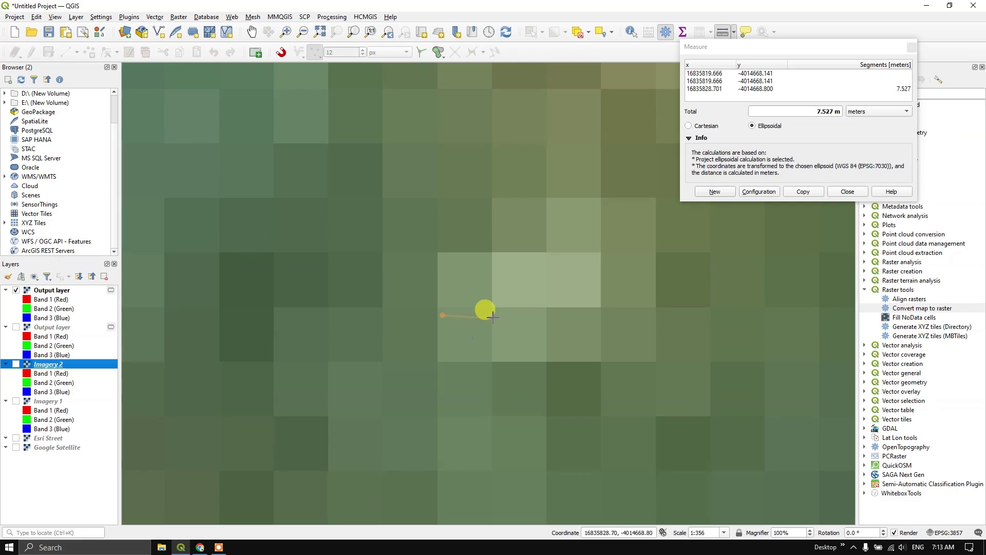
left_click(715, 191)
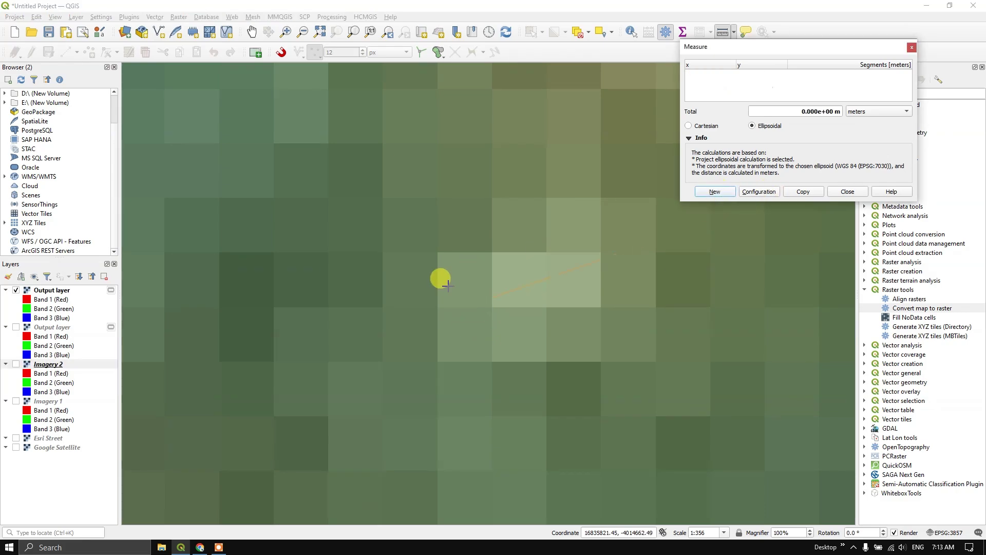
left_click(437, 280)
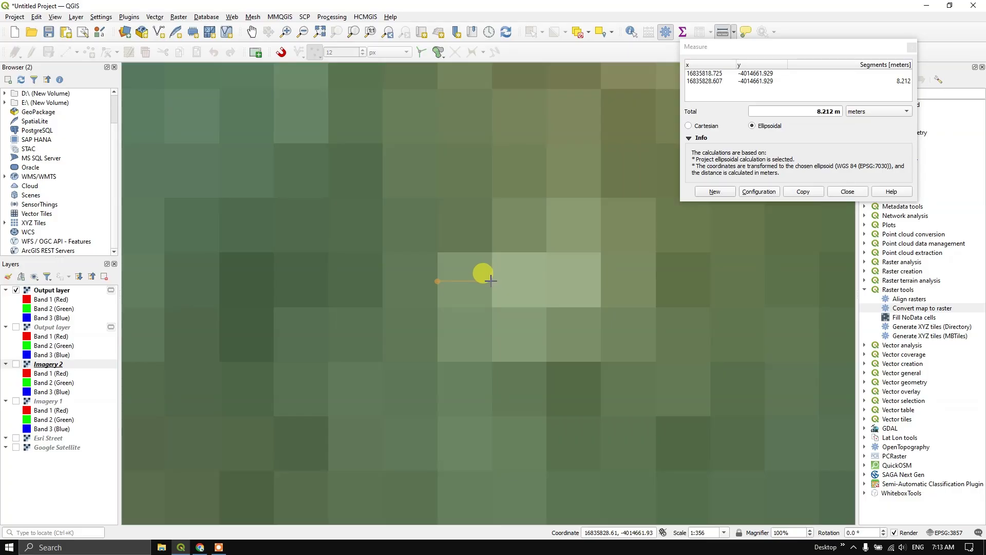
left_click(714, 191)
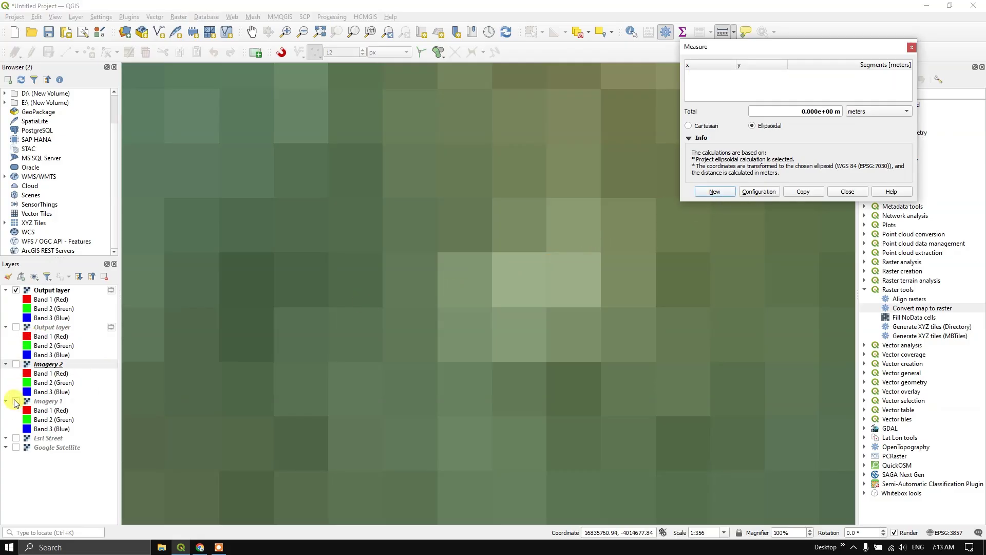
Show Imagery 2 and compare it with the 10-unit output at the domed structure by switching the output's visibility, leaving only Imagery 2 shown.
left_click(16, 366)
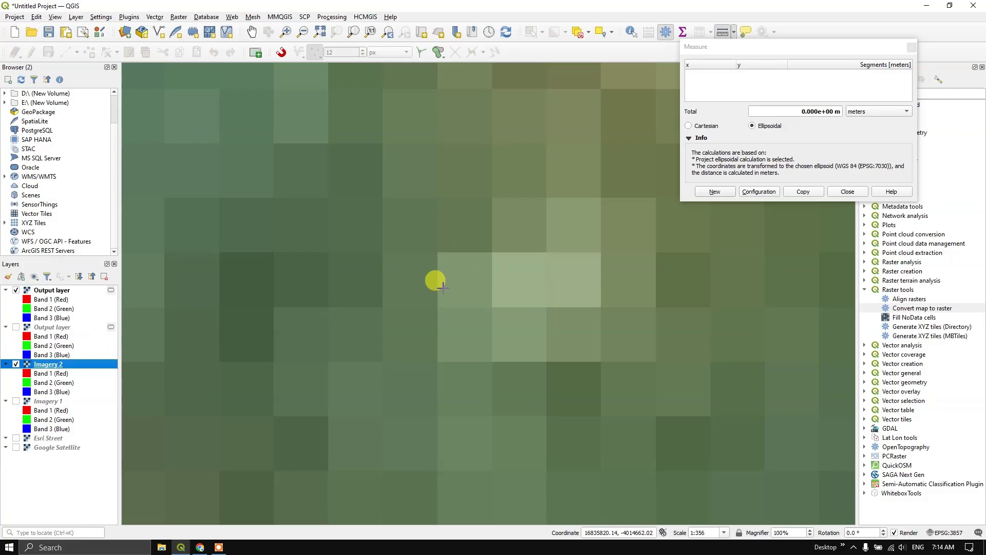
left_click(16, 290)
left_click(16, 290)
left_click(16, 290)
left_click(15, 290)
left_click(16, 290)
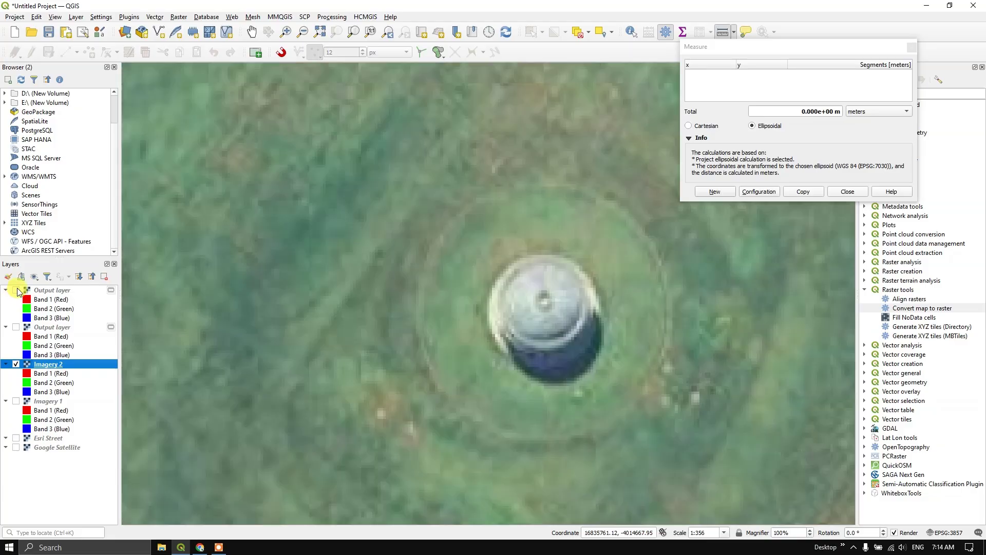
scroll(468, 357, "down", 3)
scroll(468, 355, "down", 2)
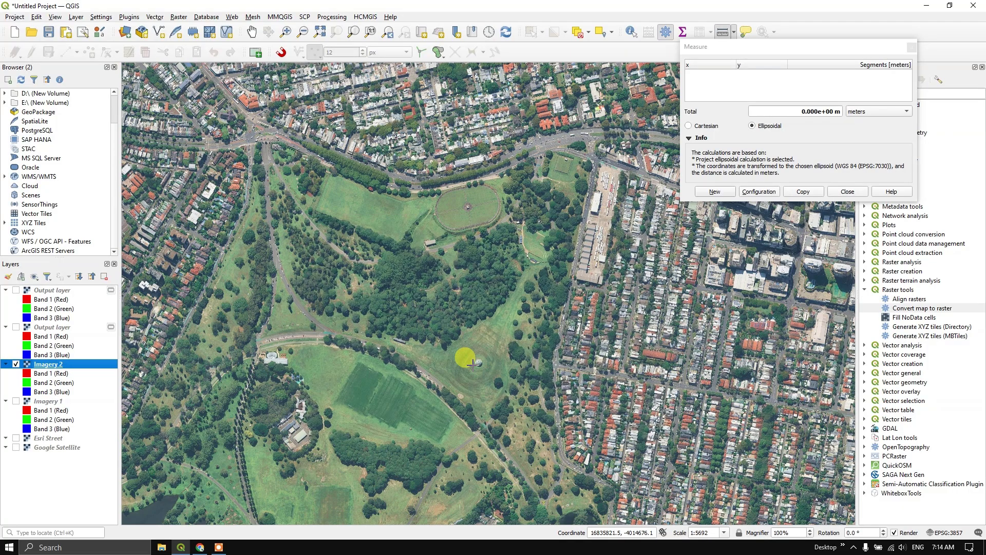